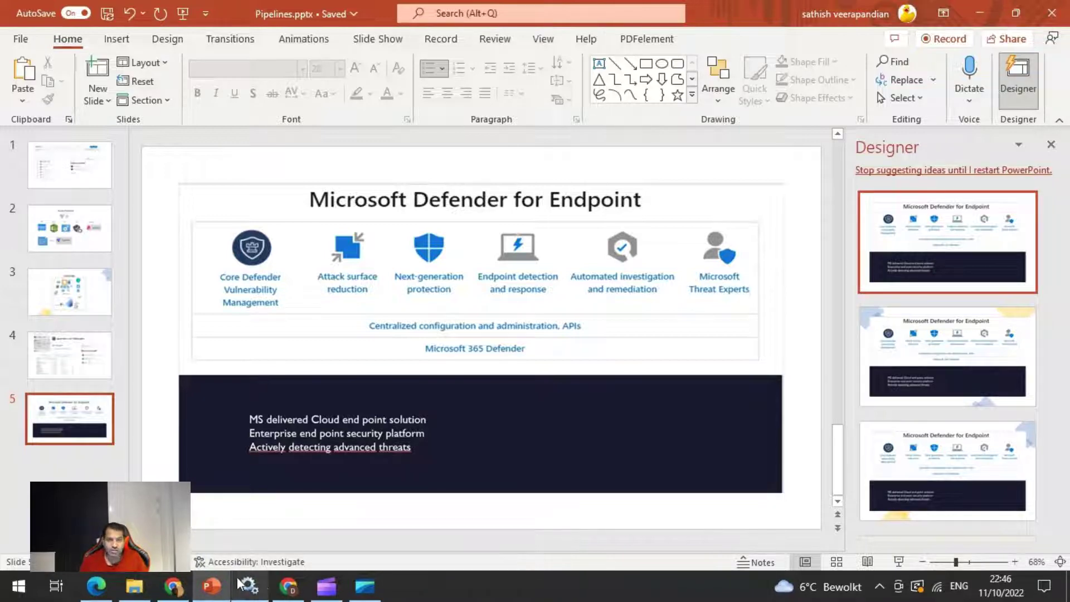
# Switch to Chrome and open the Microsoft Defender for Endpoint setup page under Endpoint security in the Endpoint Manager admin center.
pyautogui.click(288, 586)
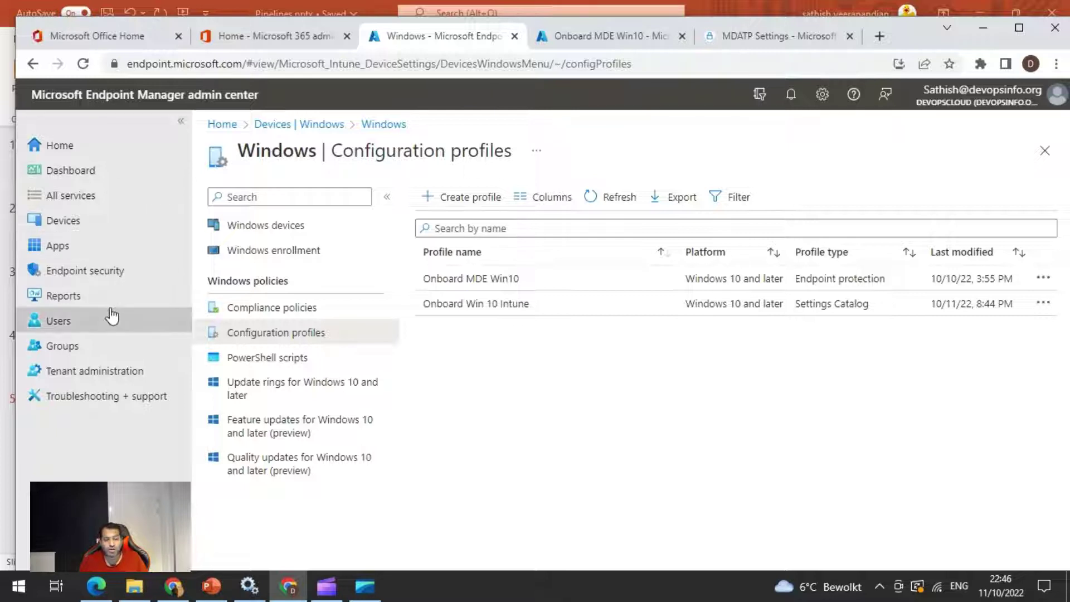
pyautogui.click(106, 272)
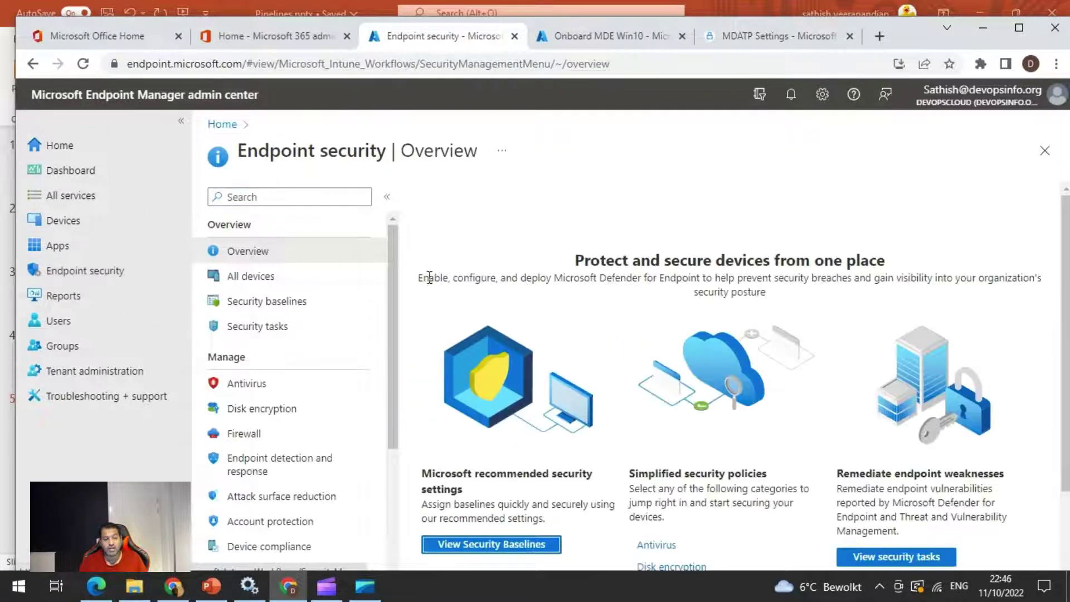
pyautogui.scroll(-3, 317, 390)
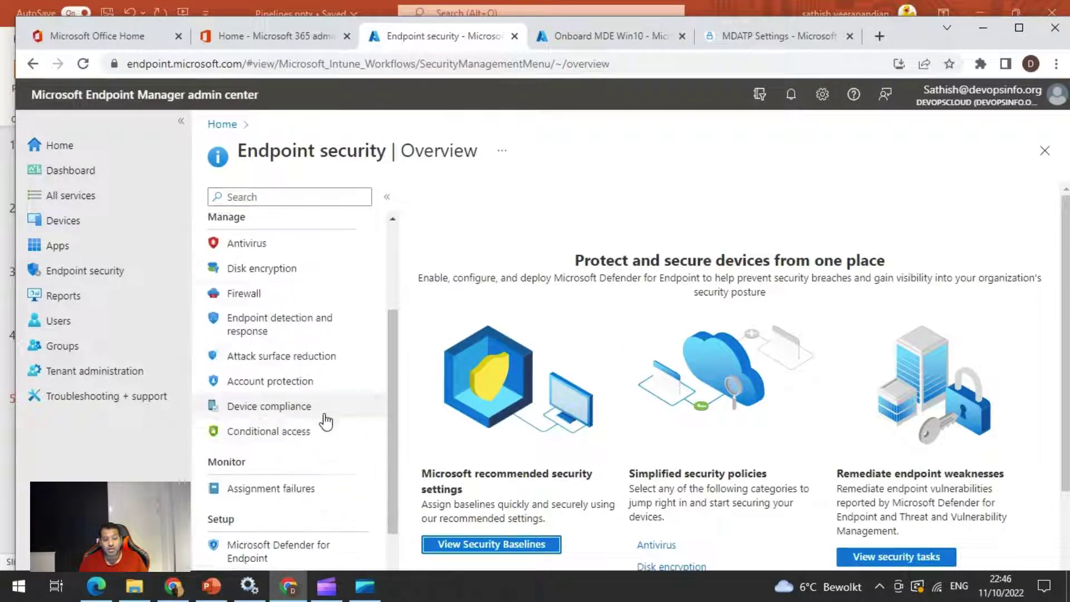
pyautogui.click(287, 540)
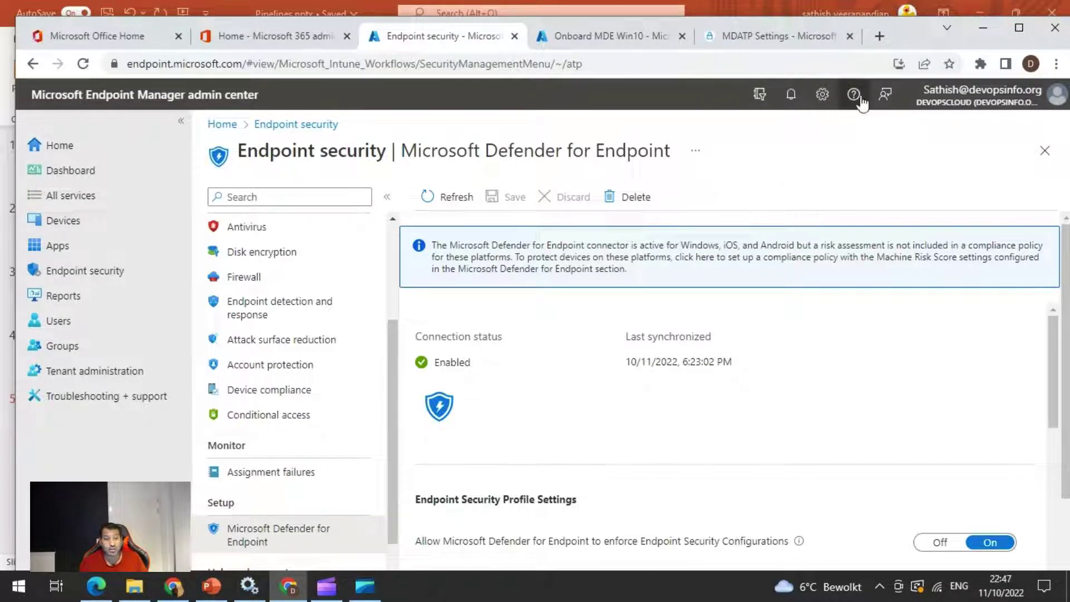
# Switch to the Microsoft 365 Defender portal and open the device Onboarding page in the Endpoints settings.
pyautogui.click(742, 37)
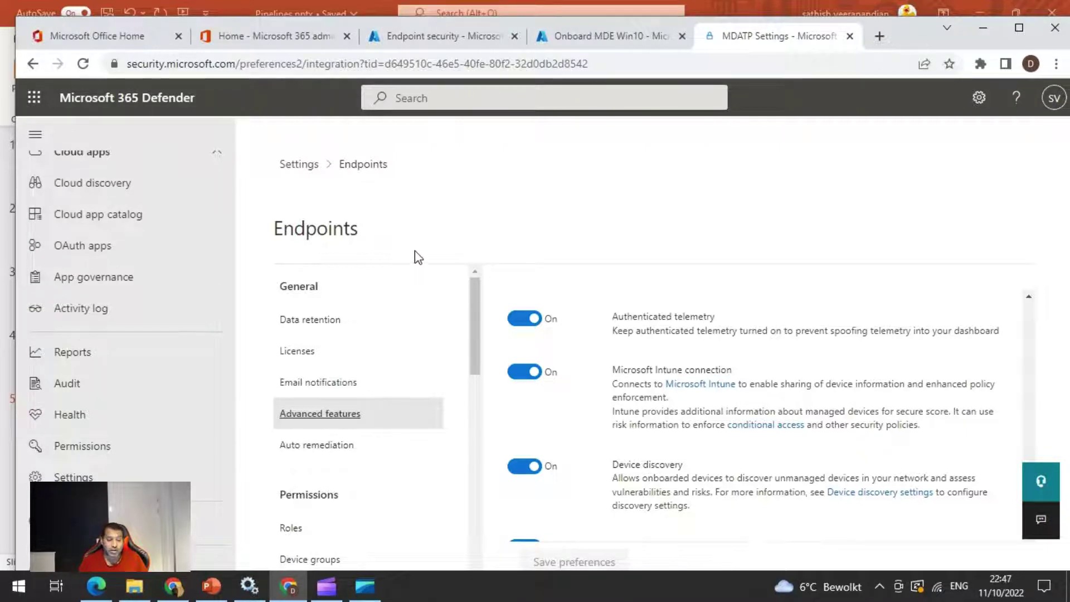
pyautogui.click(413, 427)
pyautogui.scroll(-10, 404, 418)
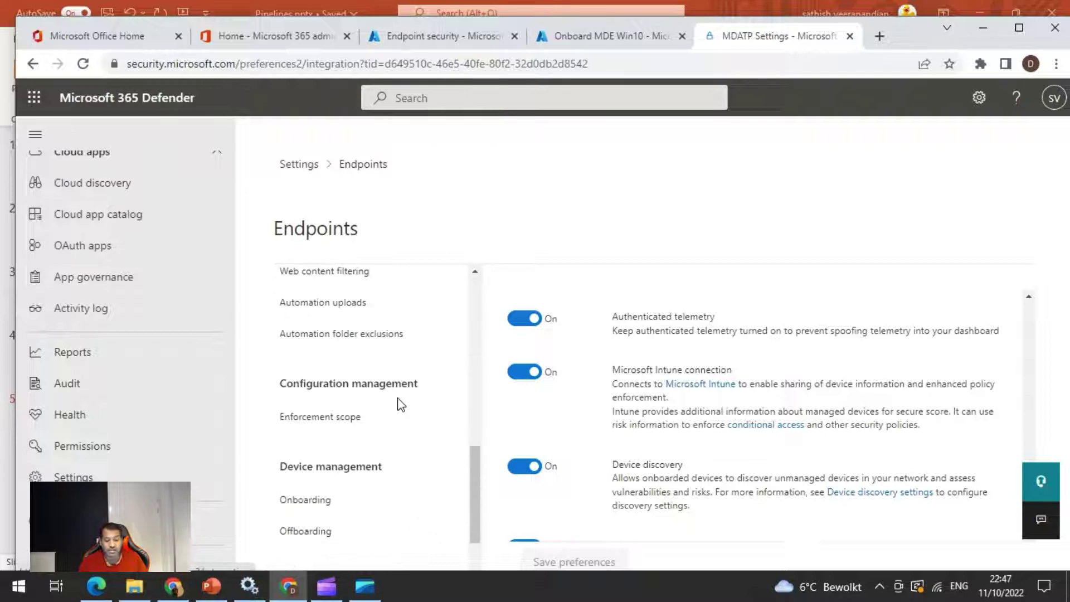
pyautogui.click(317, 508)
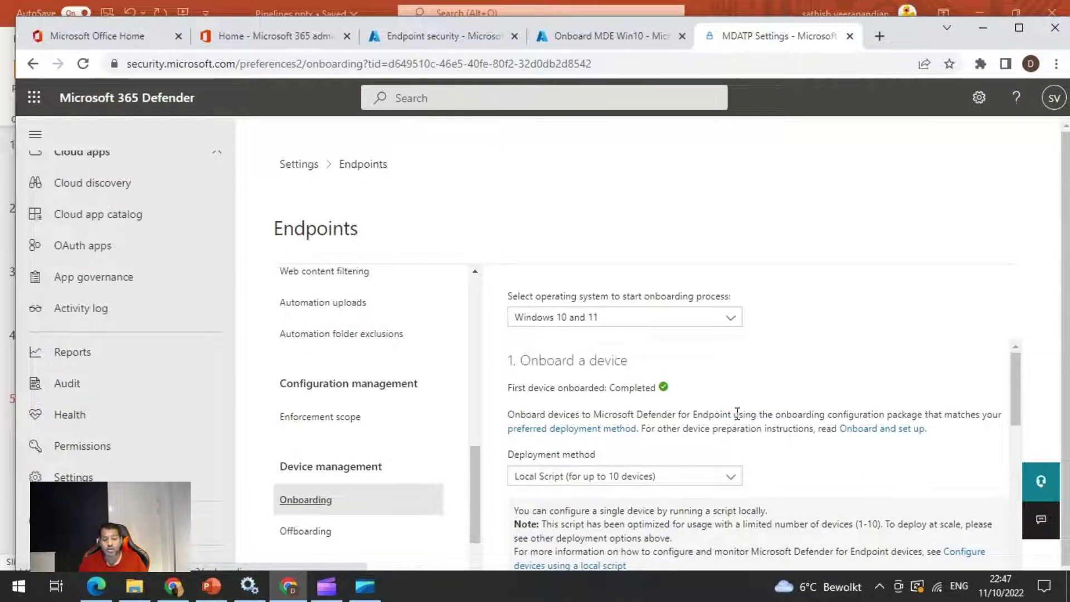
# Choose Windows 10 and 11 as the onboarding operating system and review the local script package and detection test instructions.
pyautogui.click(730, 320)
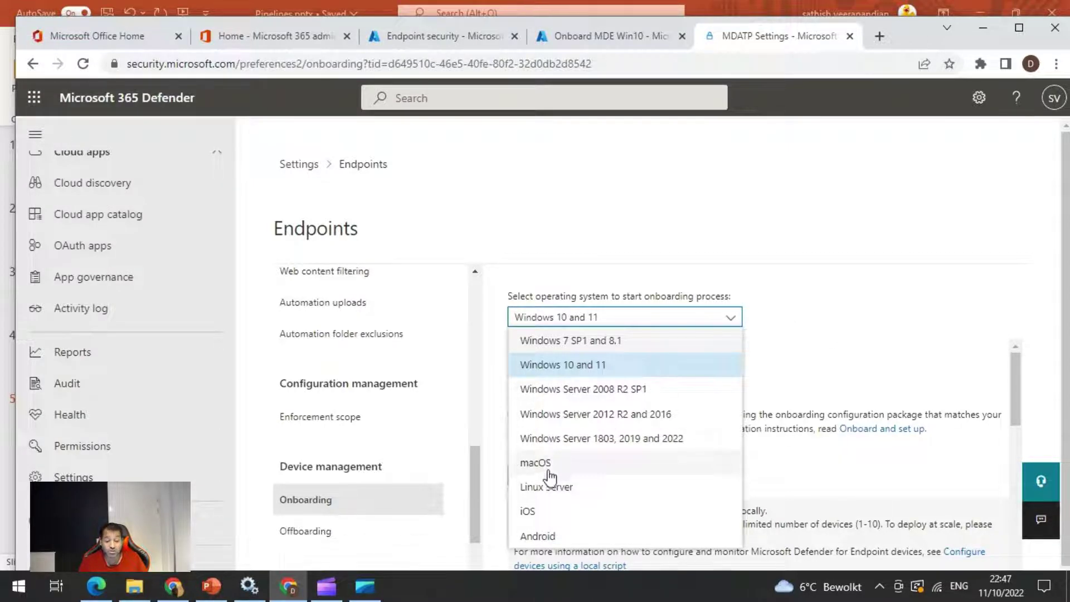
pyautogui.click(594, 365)
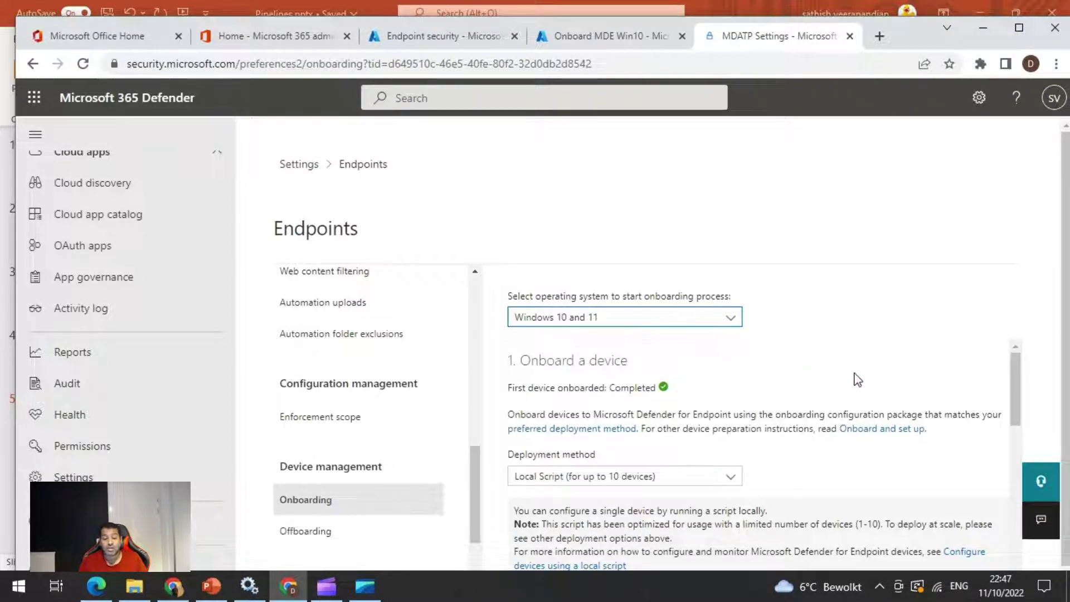
pyautogui.scroll(-1, 858, 367)
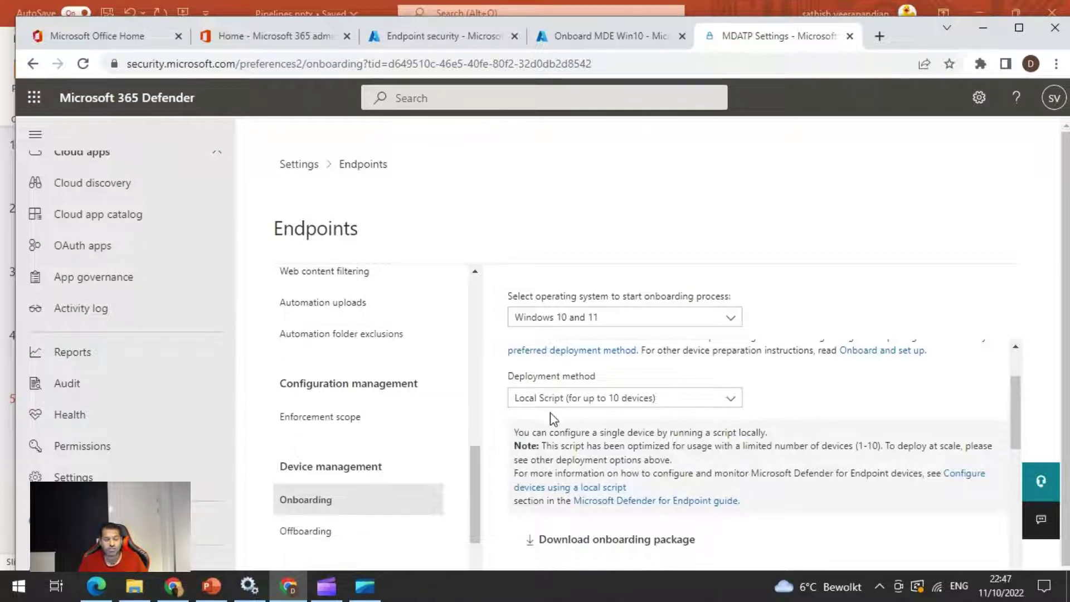
pyautogui.scroll(-1, 784, 489)
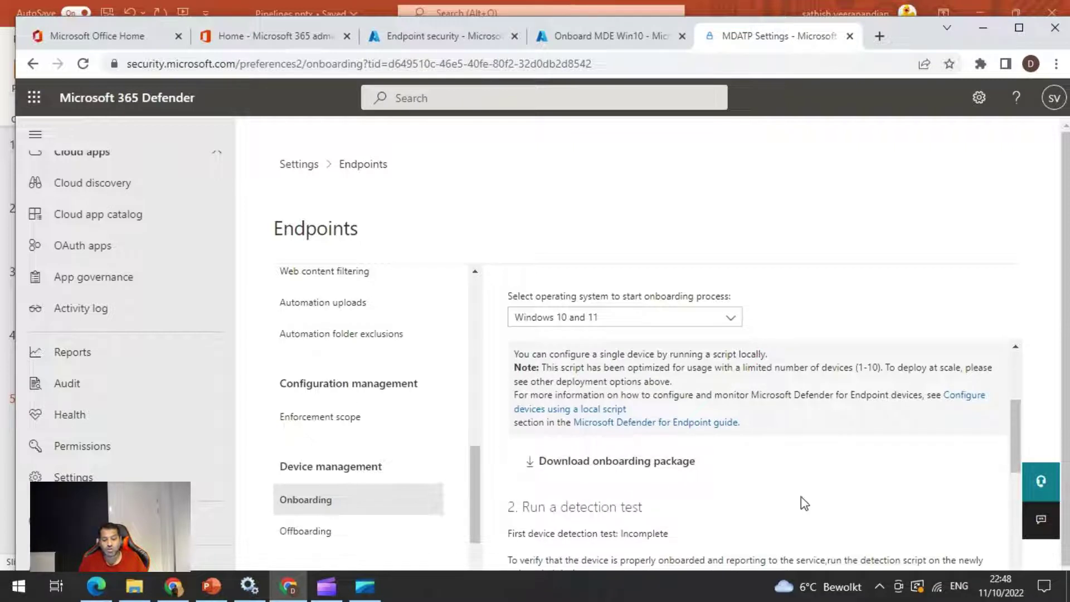
pyautogui.scroll(1, 905, 490)
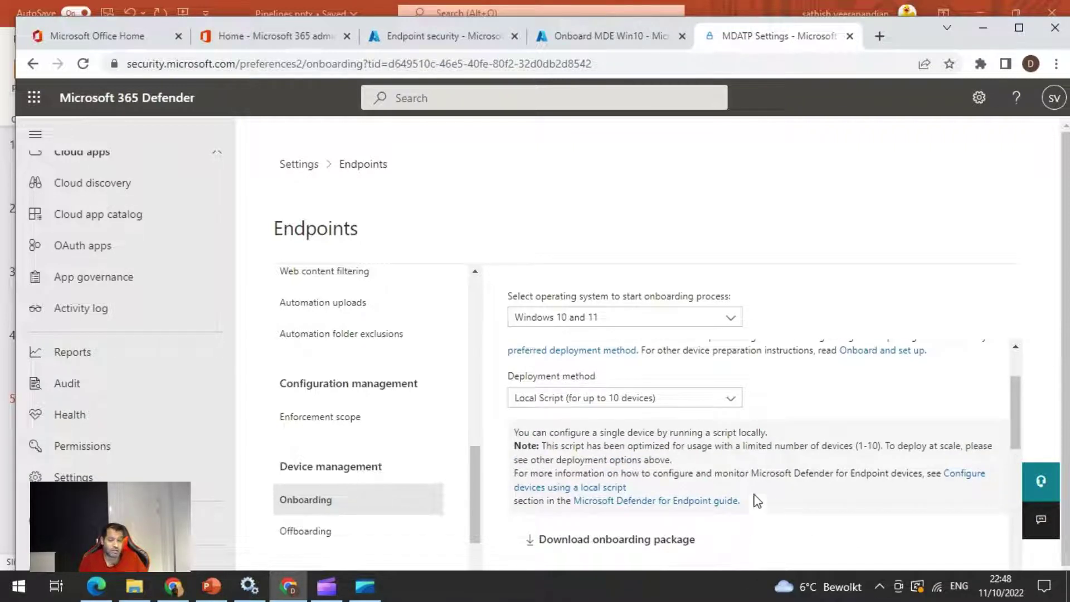
pyautogui.scroll(-2, 756, 501)
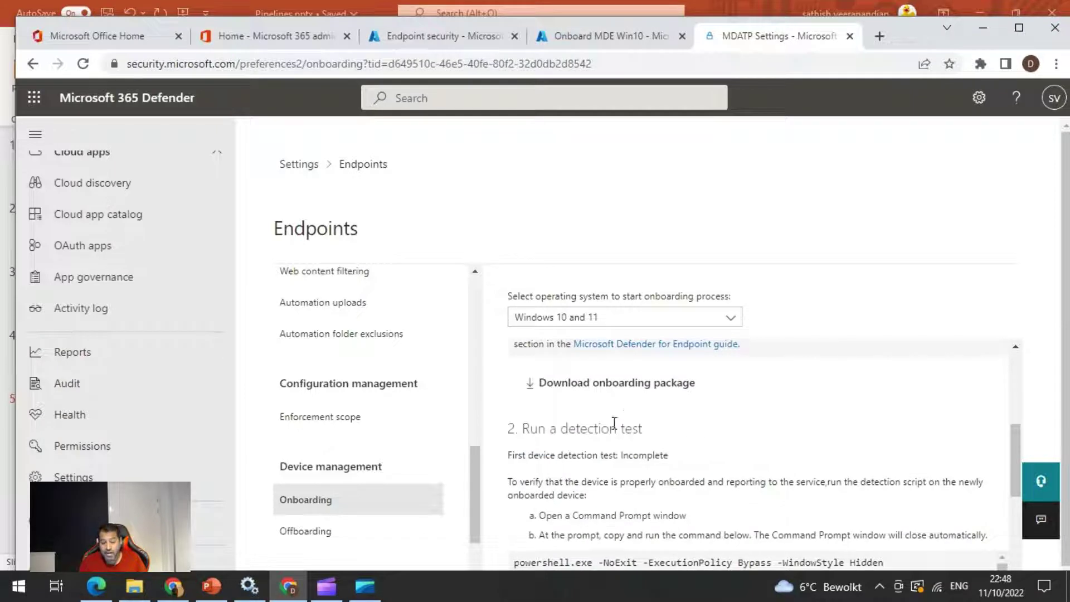
pyautogui.scroll(-2, 546, 401)
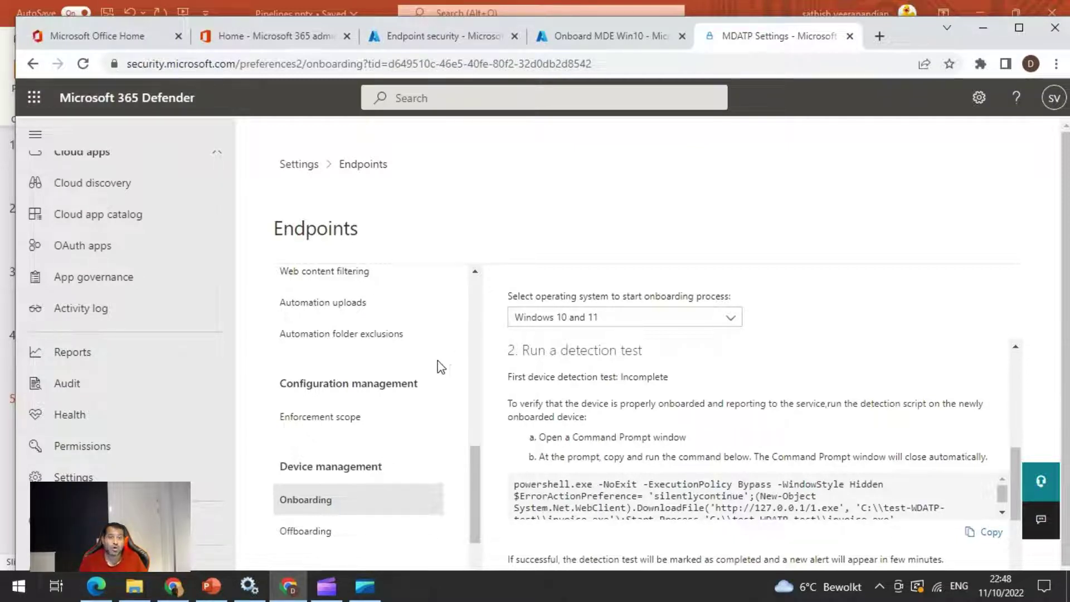
# Switch to the Windows Services console and check the properties of the Connected User Experiences and Telemetry service.
pyautogui.click(246, 595)
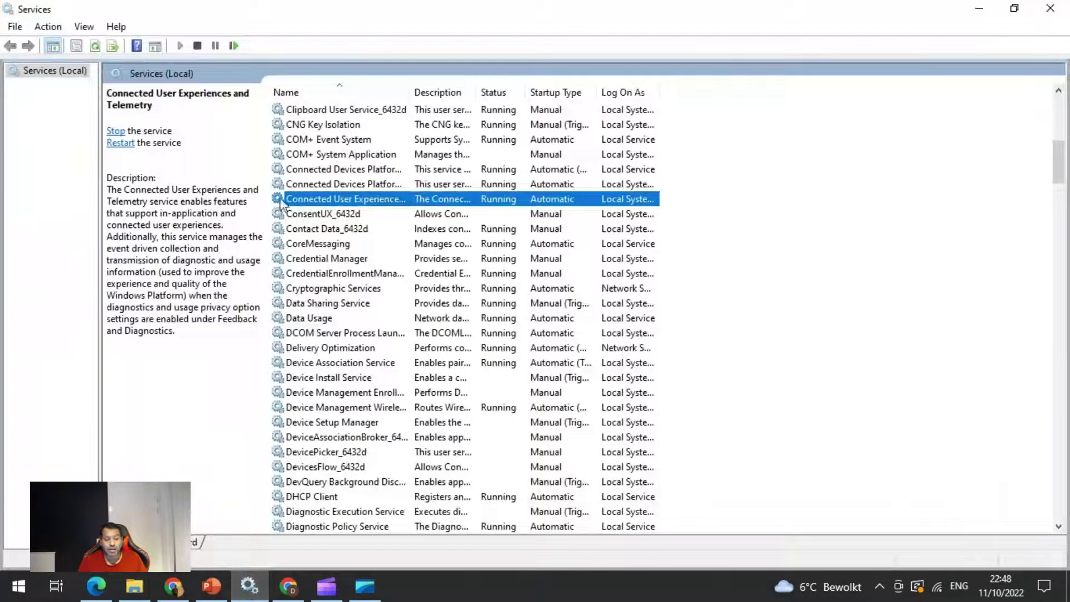
pyautogui.doubleClick(353, 201)
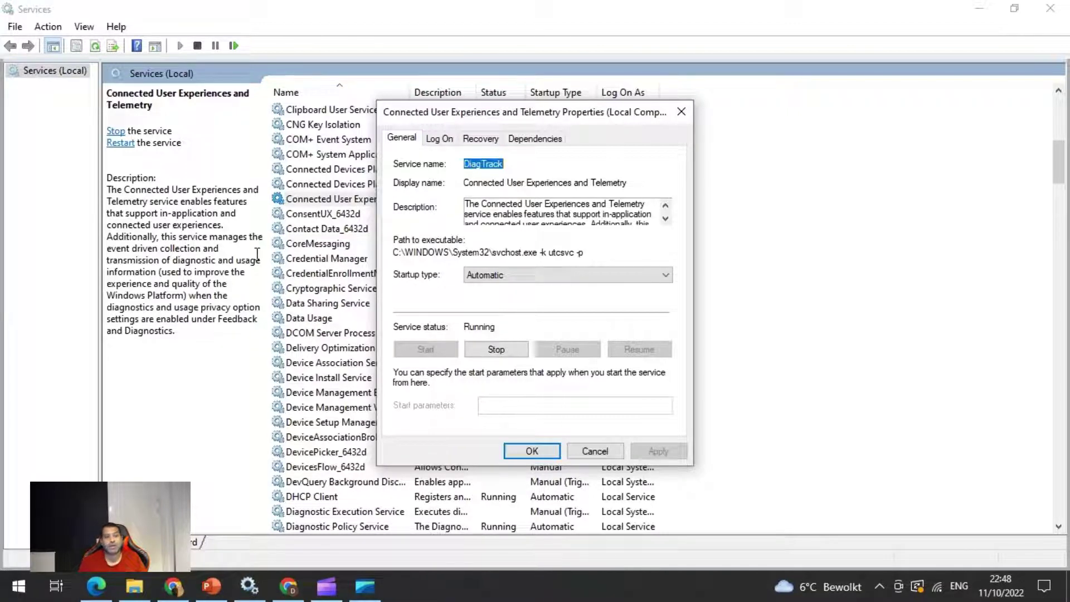
pyautogui.click(680, 114)
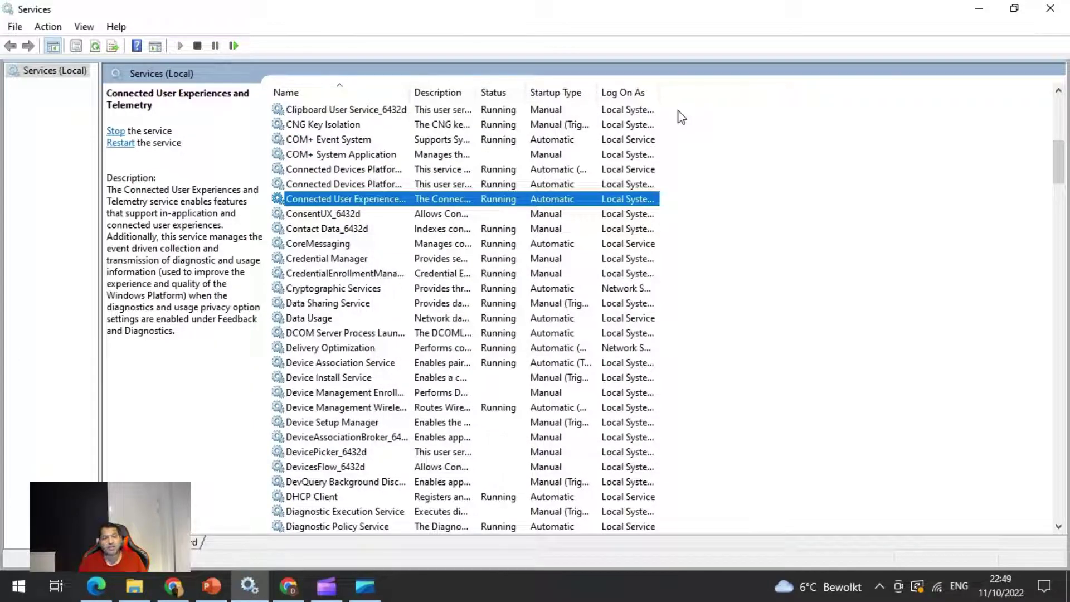
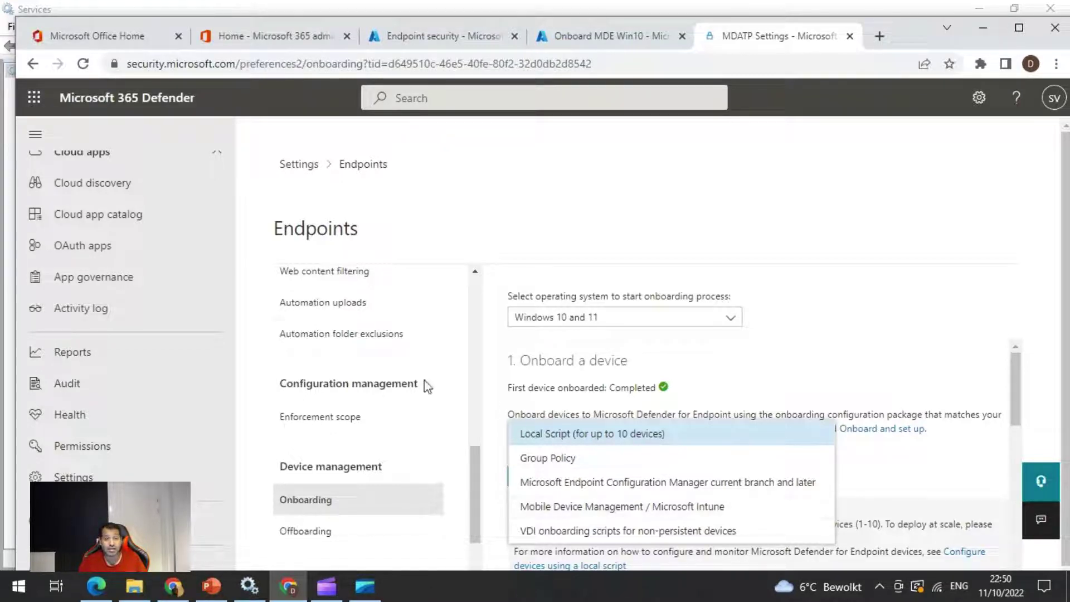
# Open the Advanced features in the Defender portal's Endpoints settings and check the Microsoft Intune connection.
pyautogui.click(444, 334)
pyautogui.scroll(6, 445, 335)
pyautogui.scroll(3, 373, 381)
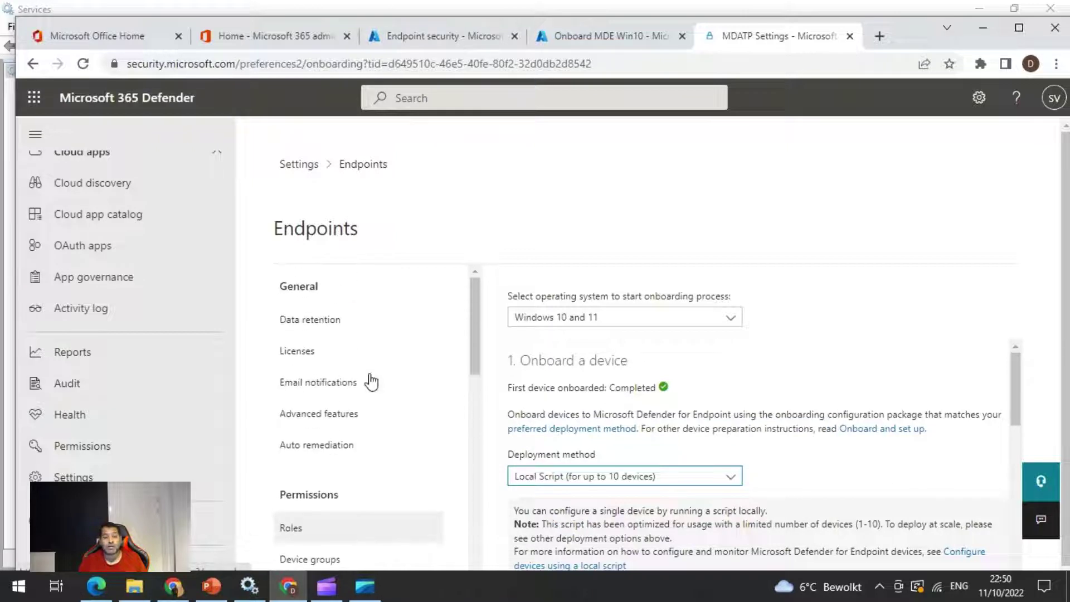
pyautogui.click(326, 414)
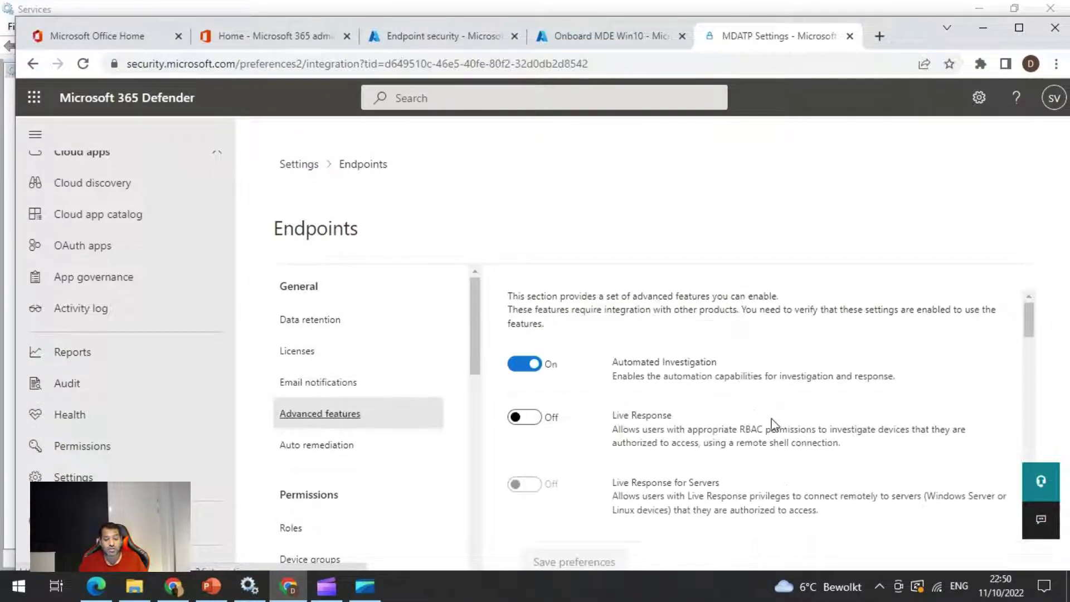
pyautogui.scroll(-20, 711, 434)
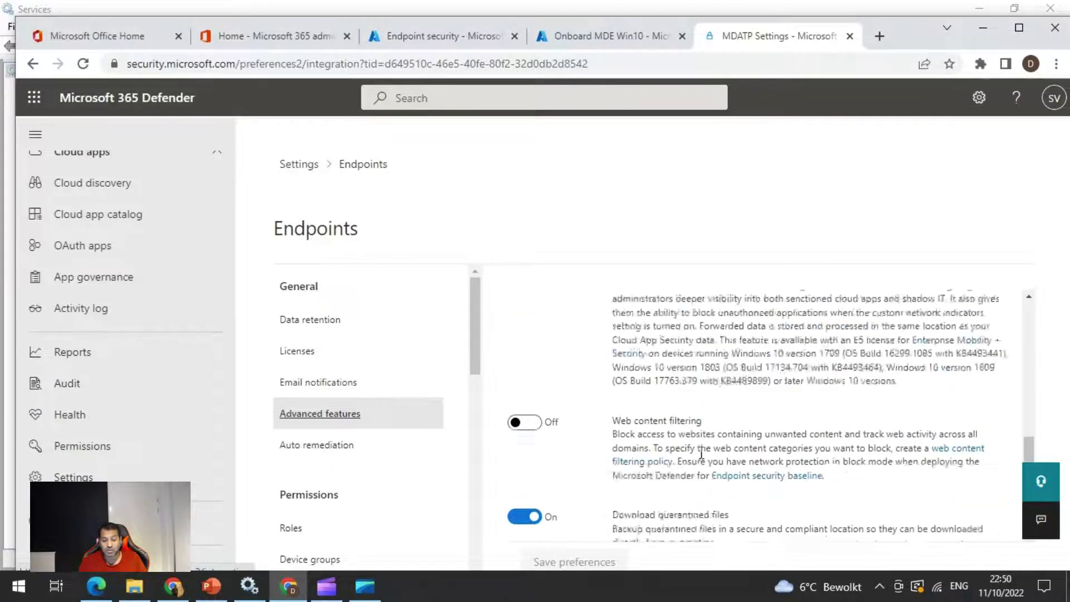
pyautogui.scroll(4, 700, 441)
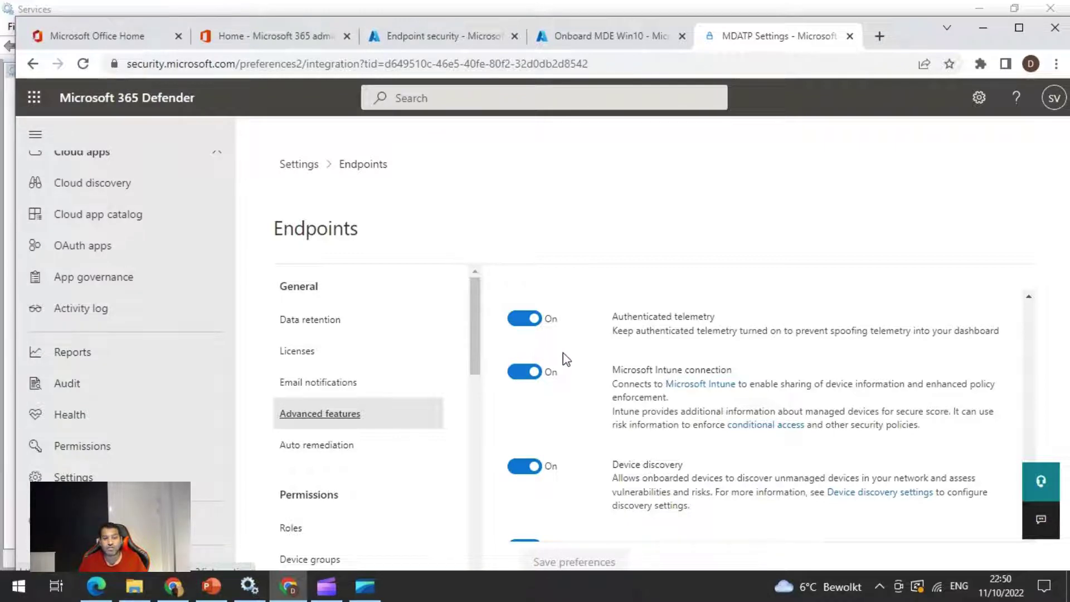
# Return to the Endpoint Manager Defender for Endpoint page and review its profile, compliance and shared settings and the device sensor chart.
pyautogui.click(450, 47)
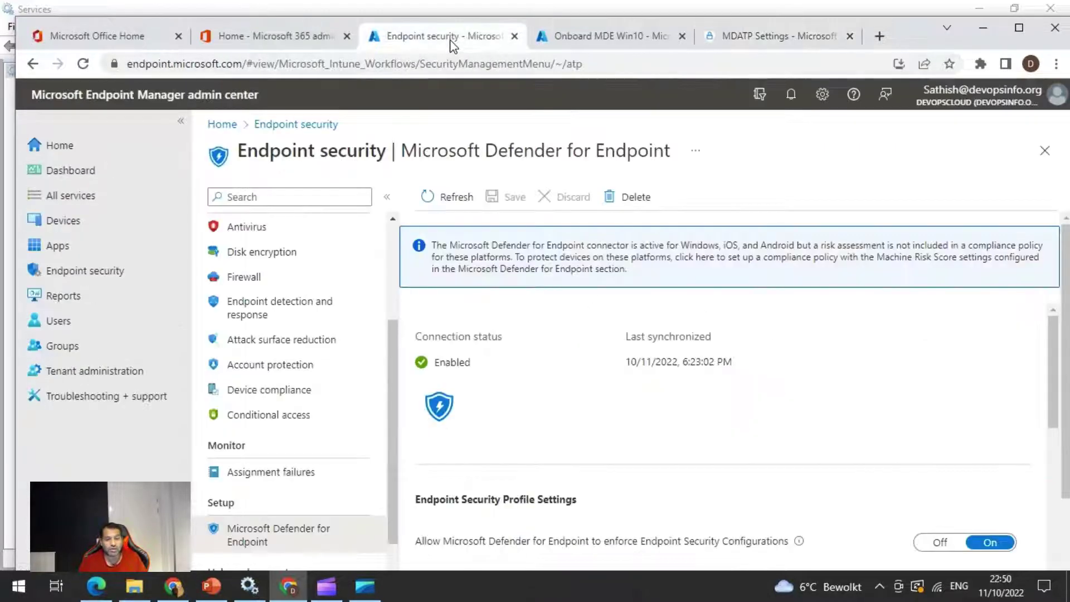
pyautogui.scroll(-3, 601, 419)
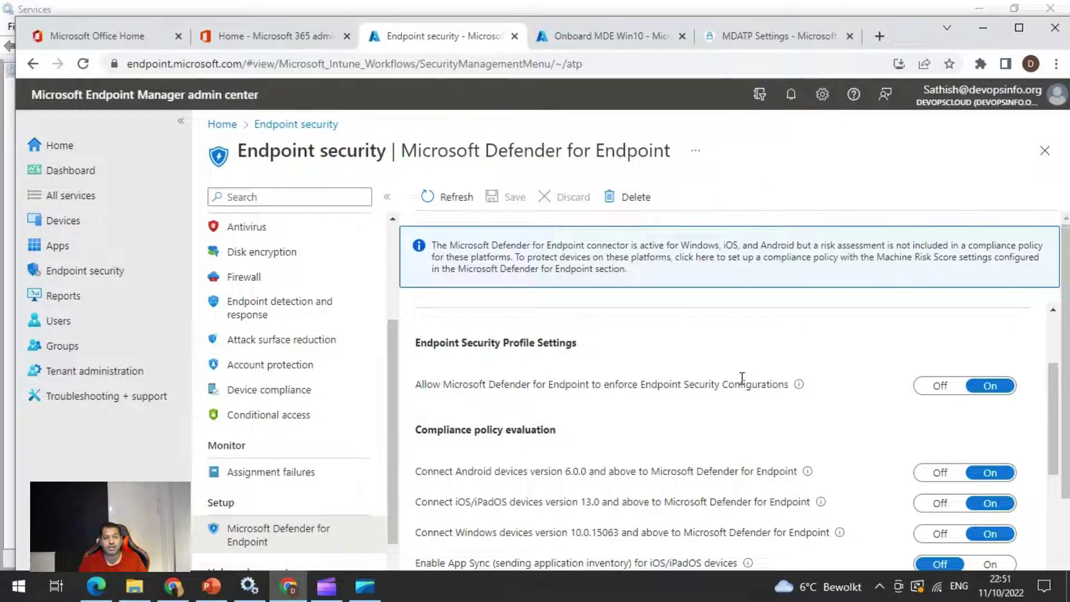
pyautogui.scroll(-1, 808, 420)
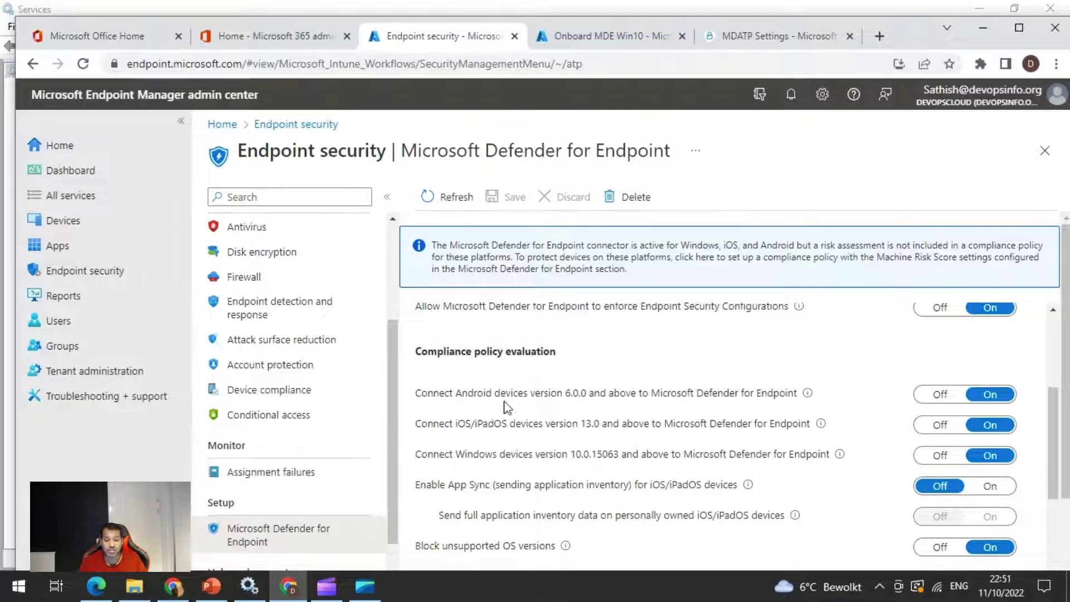
pyautogui.scroll(-5, 507, 416)
pyautogui.scroll(3, 507, 415)
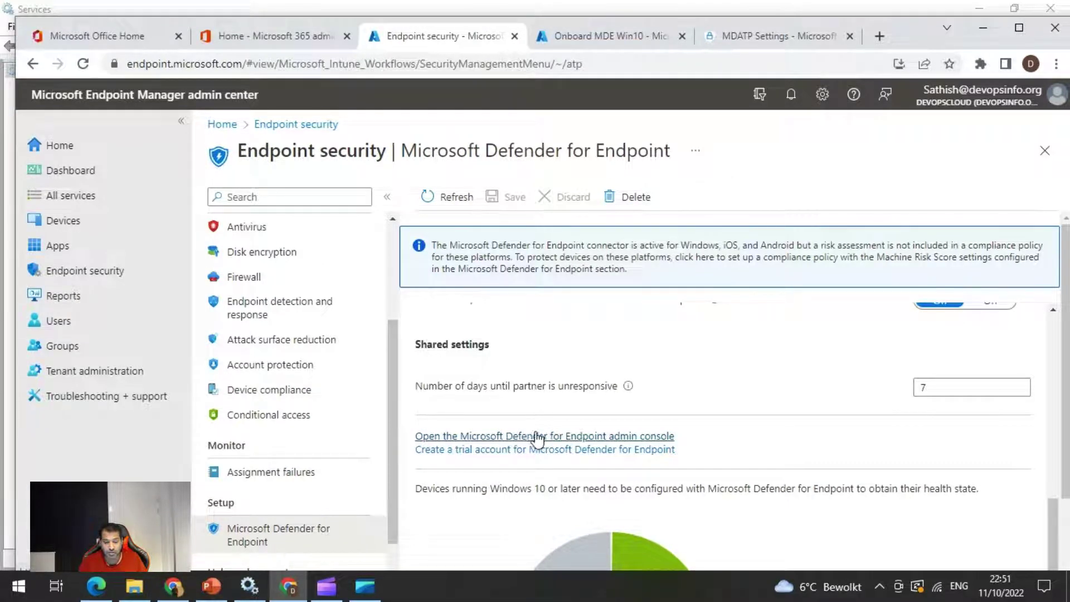
pyautogui.scroll(-5, 548, 430)
pyautogui.scroll(5, 561, 437)
pyautogui.scroll(-4, 560, 437)
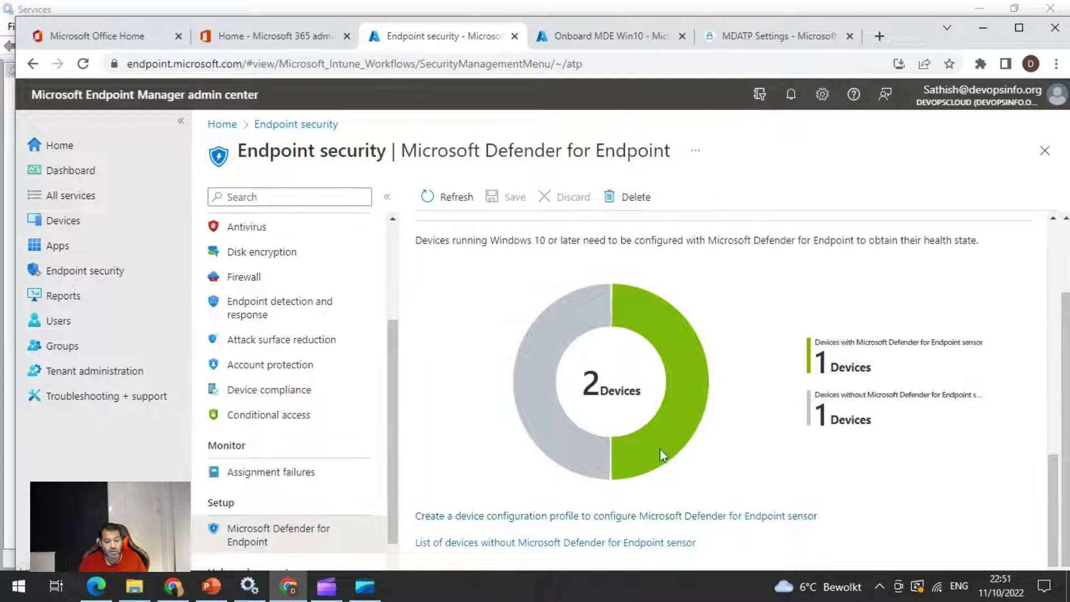
# Start a Defender for Endpoint sensor configuration profile named "Win 10 Pilot", keeping the default configuration settings and scope tags.
pyautogui.click(553, 517)
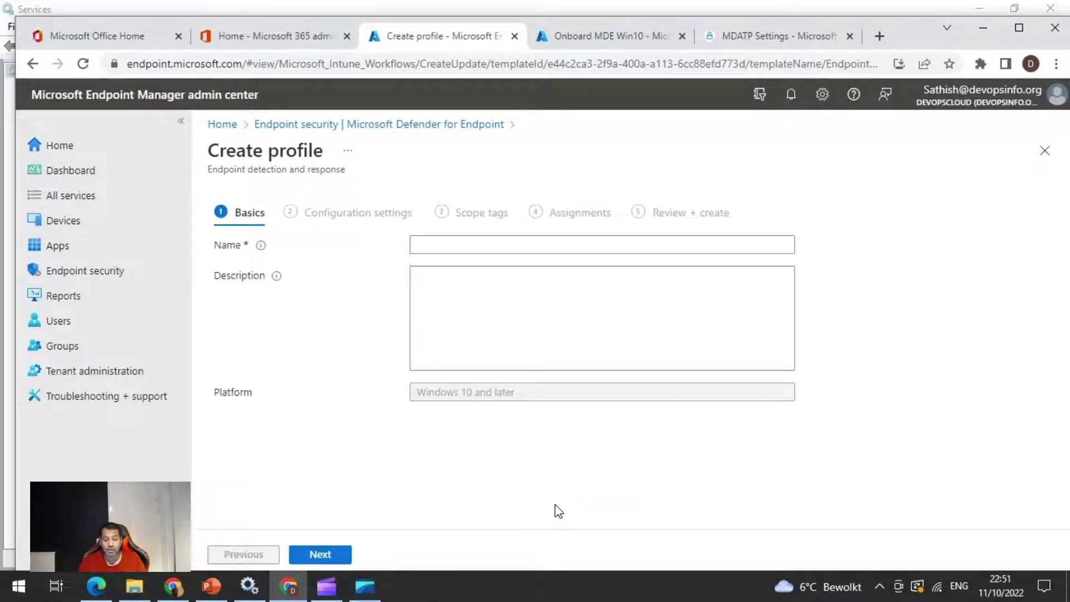
pyautogui.click(498, 245)
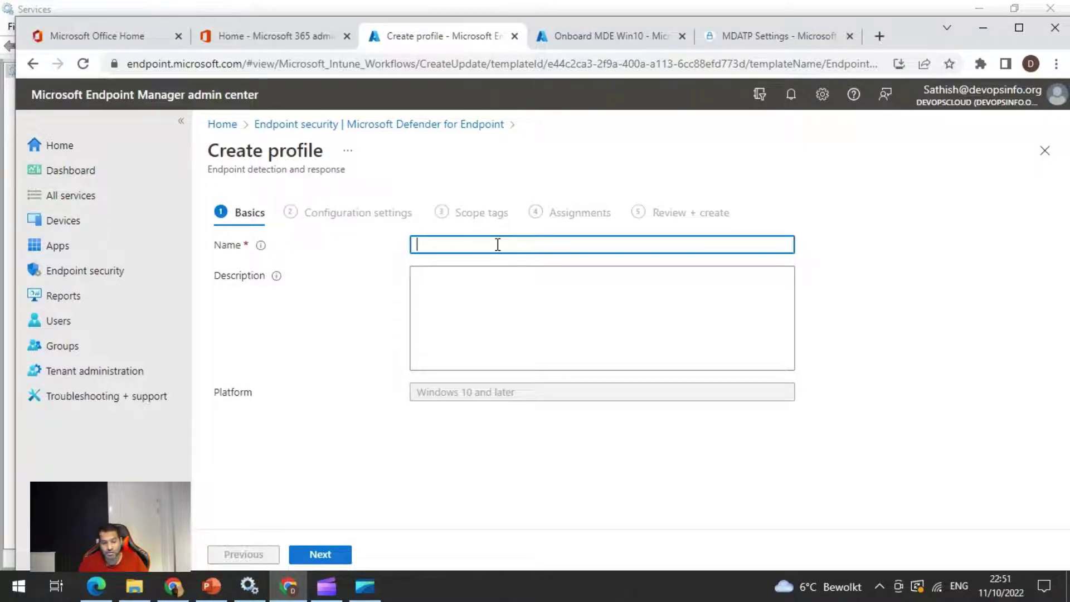
pyautogui.write('Win 10 Pilot')
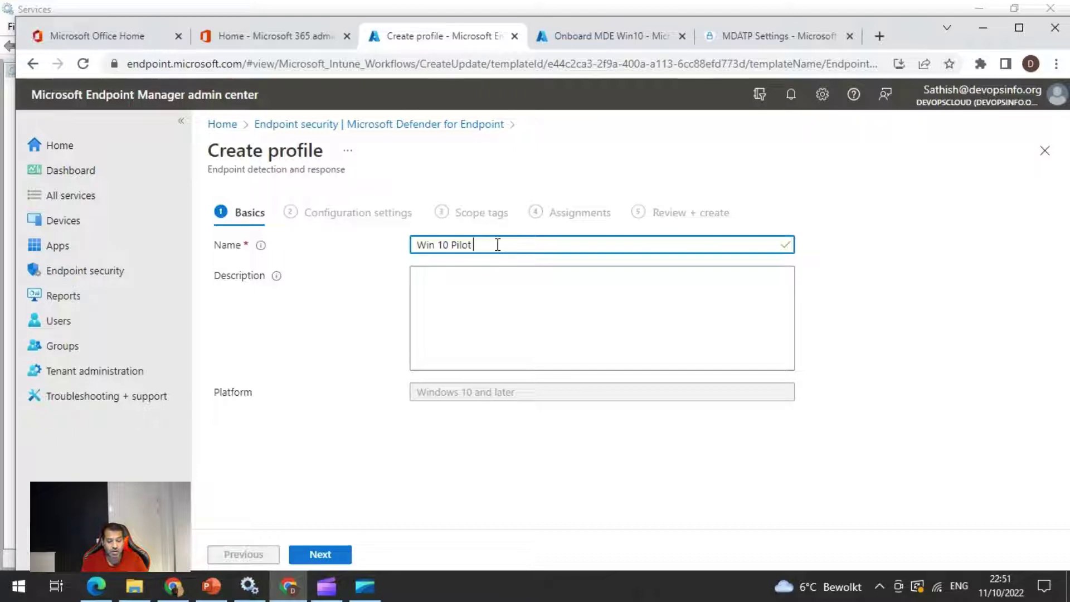
pyautogui.click(346, 563)
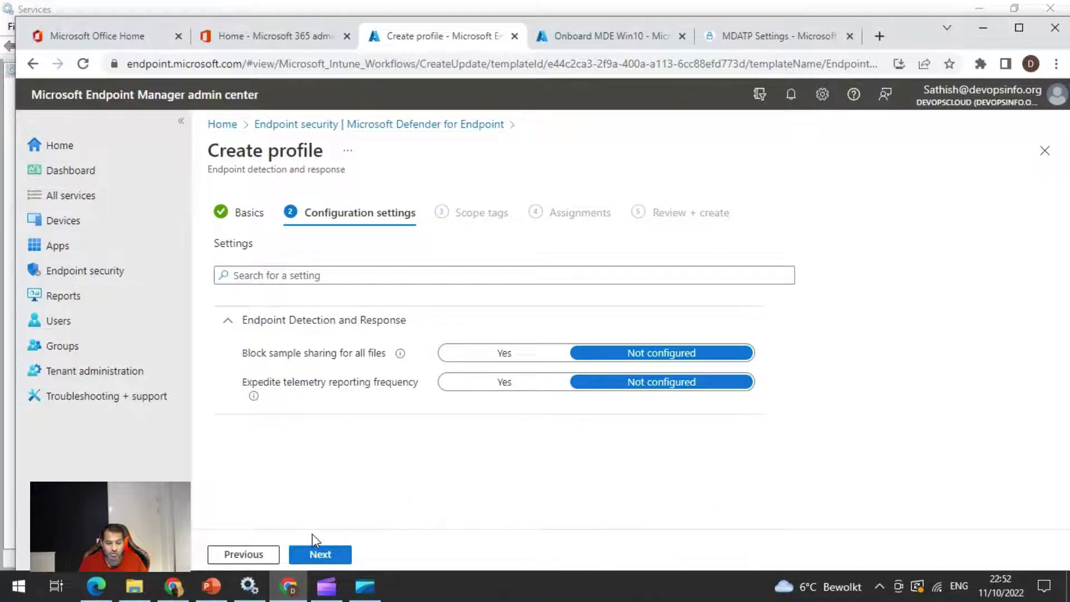
pyautogui.click(319, 554)
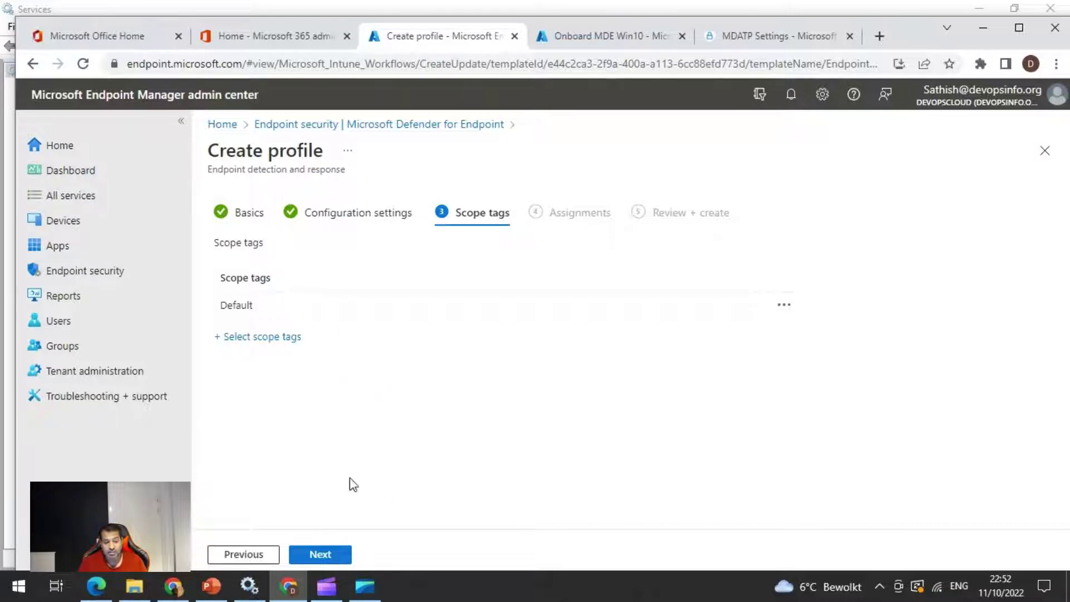
pyautogui.click(320, 555)
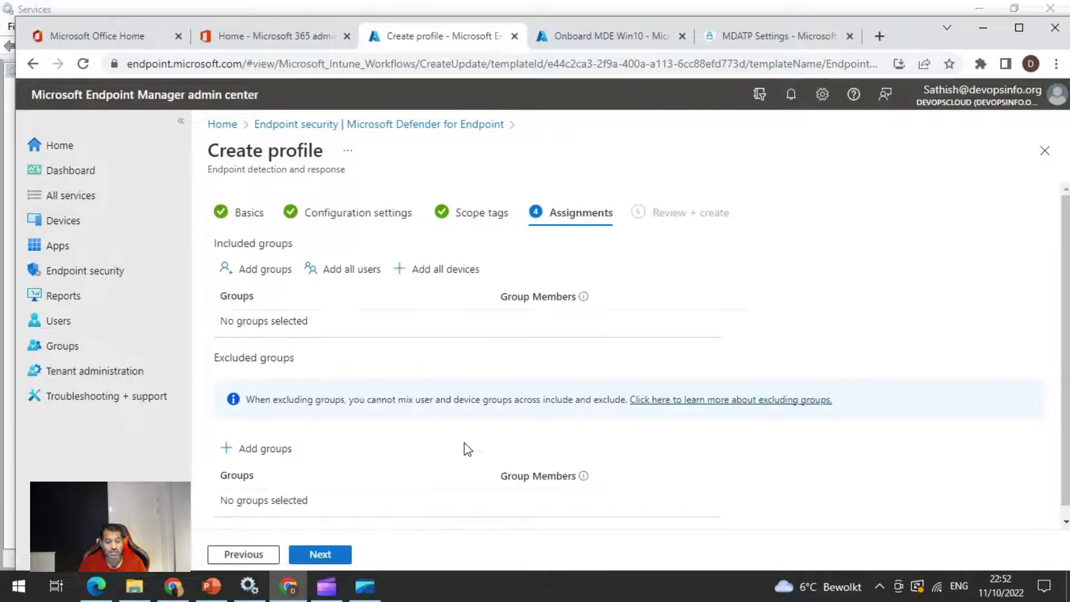
# Include the Win10 Devices group in the profile's assignments and proceed to the review summary.
pyautogui.click(267, 272)
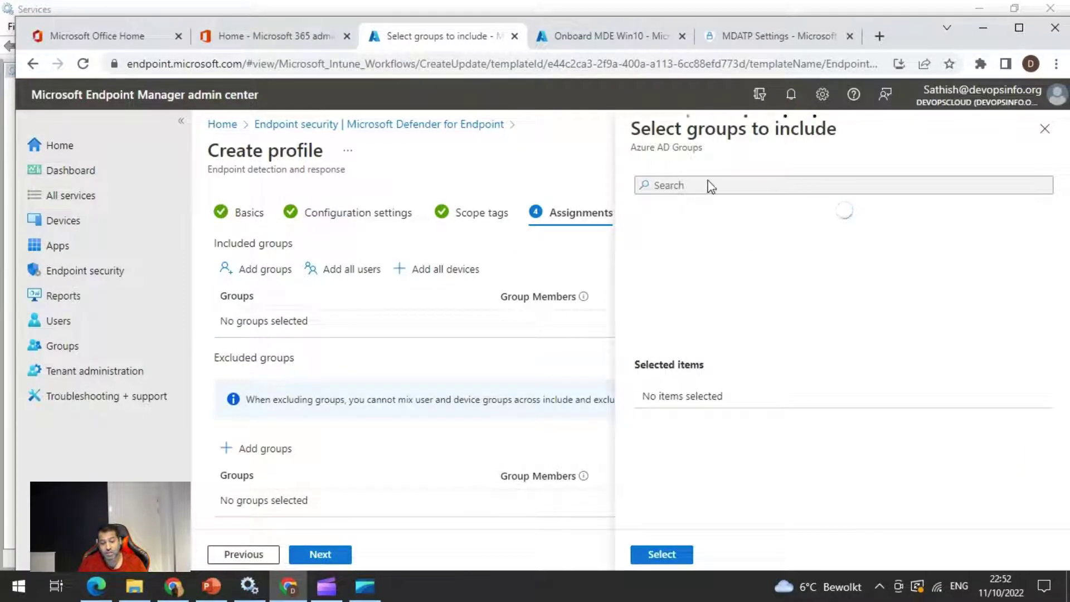
pyautogui.click(700, 185)
pyautogui.write('win')
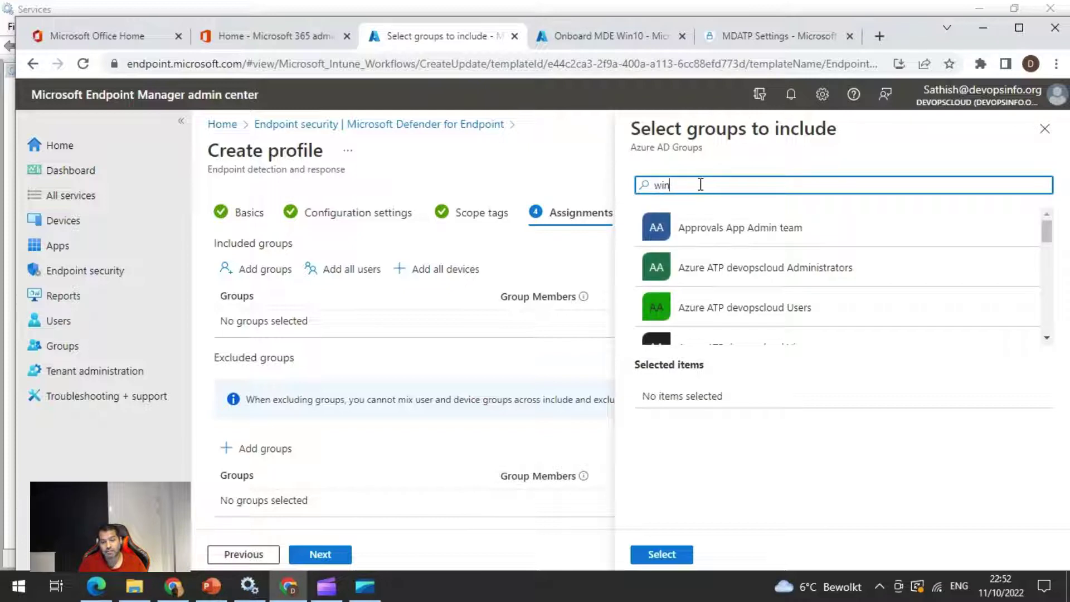
pyautogui.write('10')
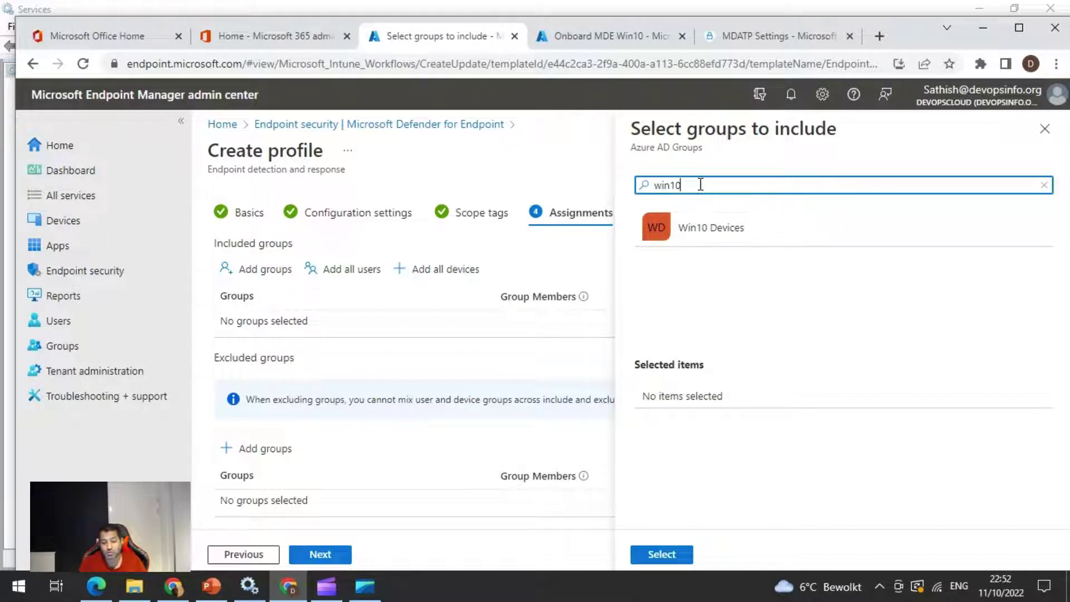
pyautogui.click(714, 232)
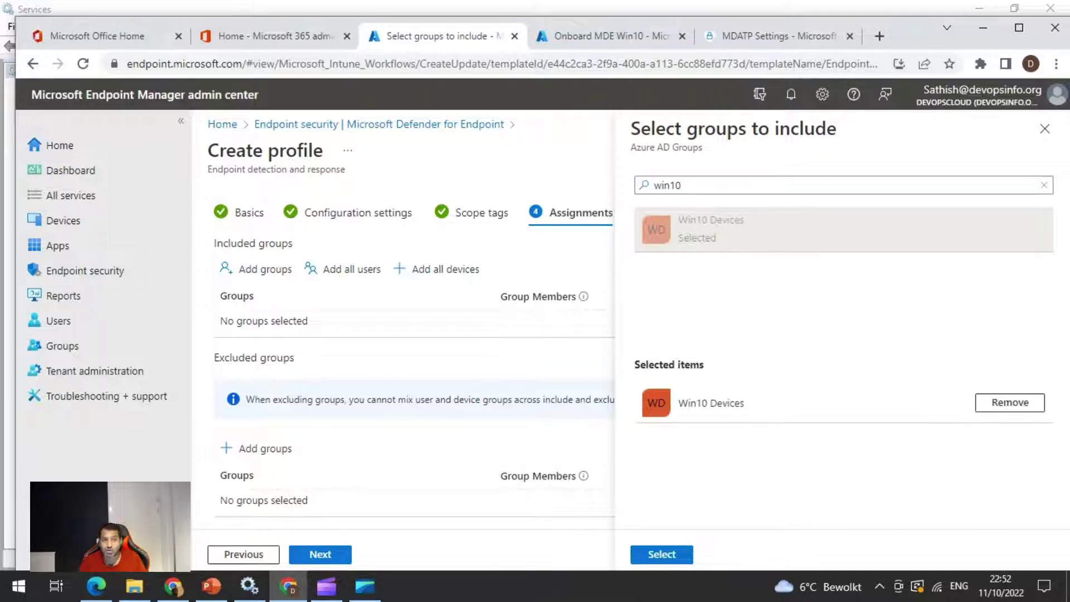
pyautogui.click(663, 557)
pyautogui.click(313, 556)
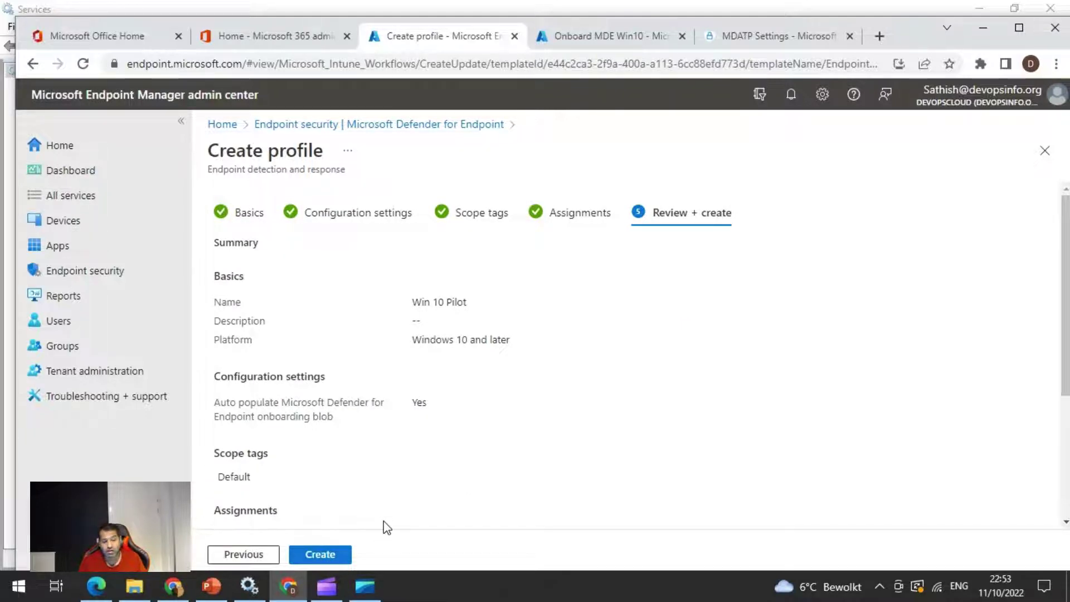
# Leave the profile wizard, discarding its unsaved edits, and open the configuration profiles for Windows devices.
pyautogui.click(49, 228)
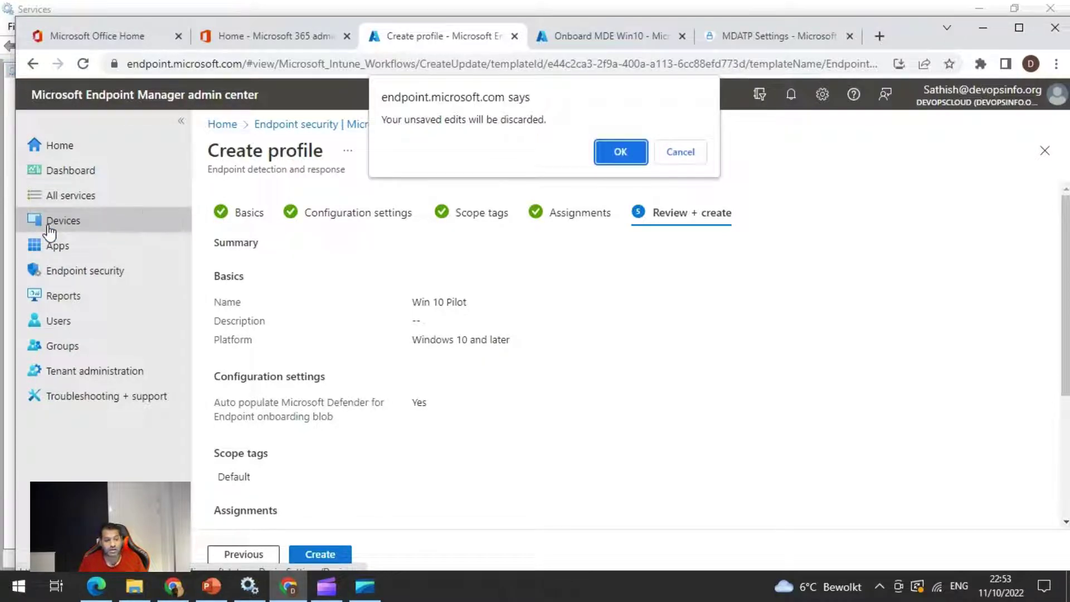
pyautogui.click(637, 158)
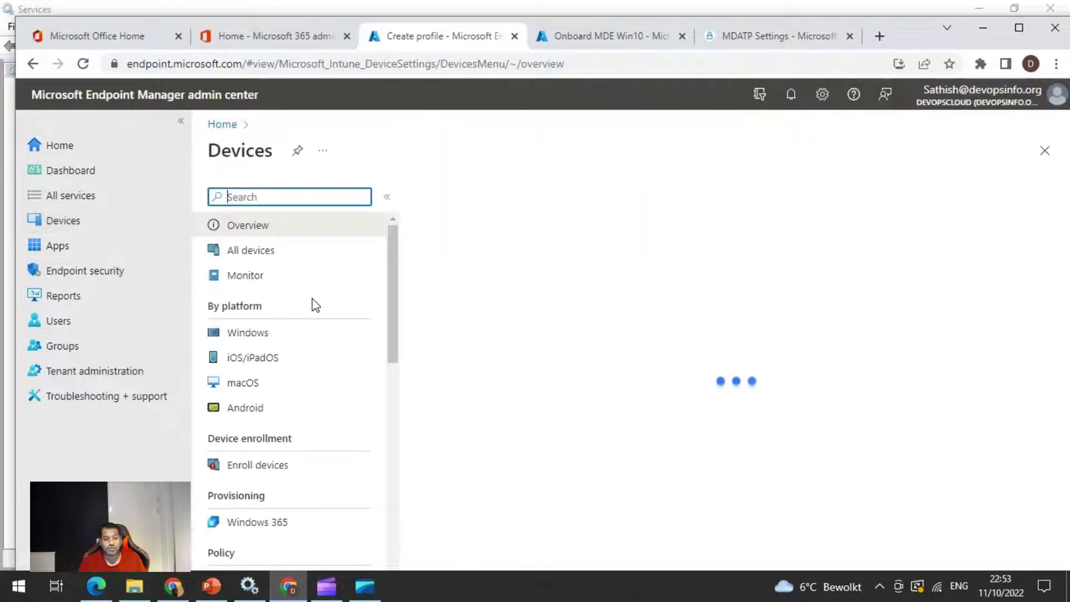
pyautogui.click(266, 334)
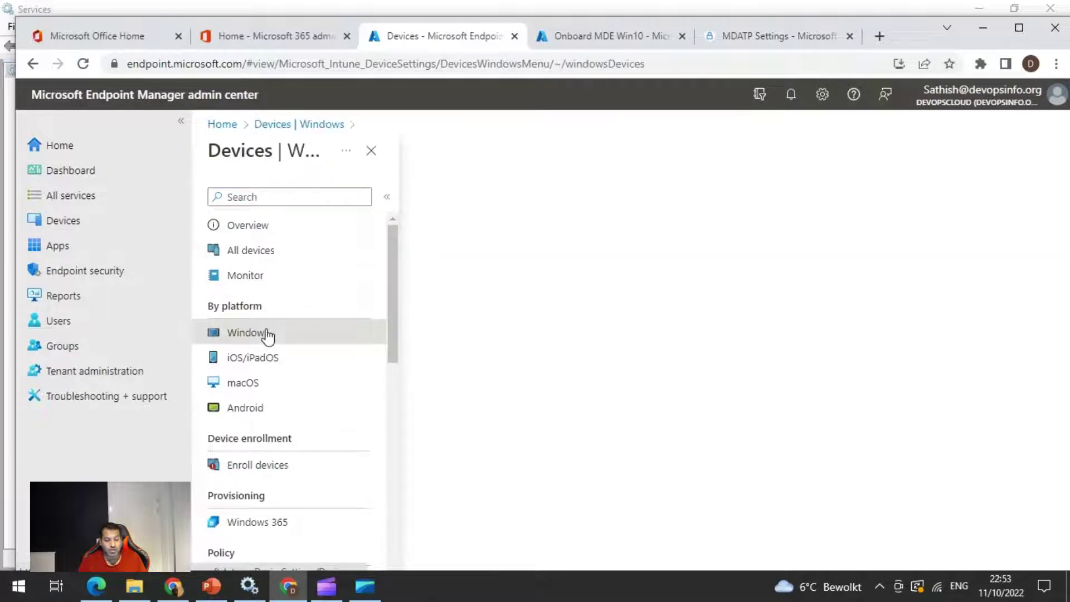
pyautogui.click(294, 337)
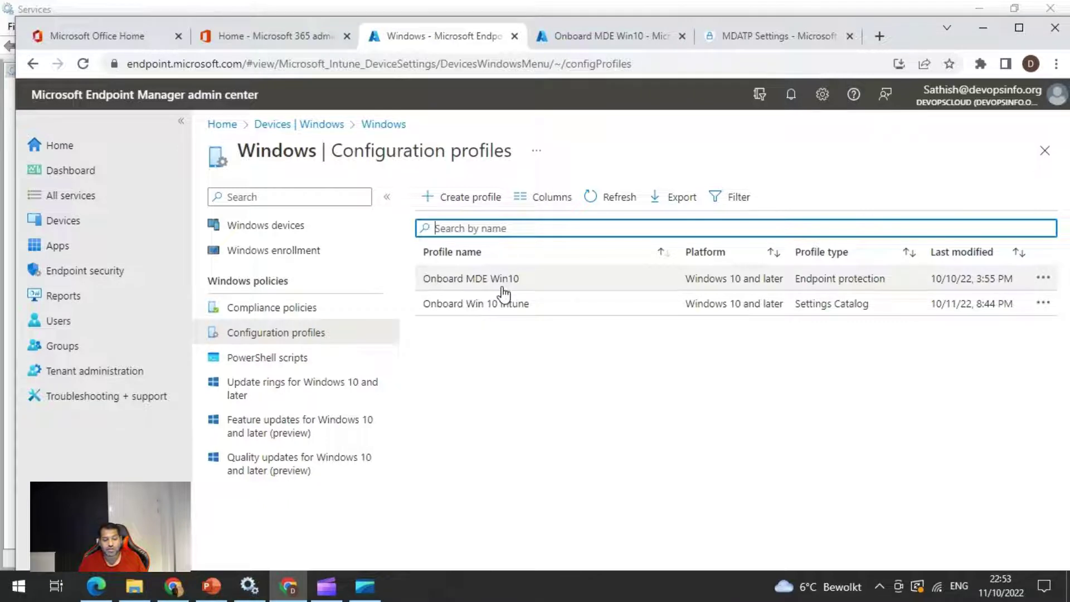
# Review the properties, assigned groups and scope tags of the Onboard MDE Win10 profile, and return to the configuration profiles list.
pyautogui.click(505, 290)
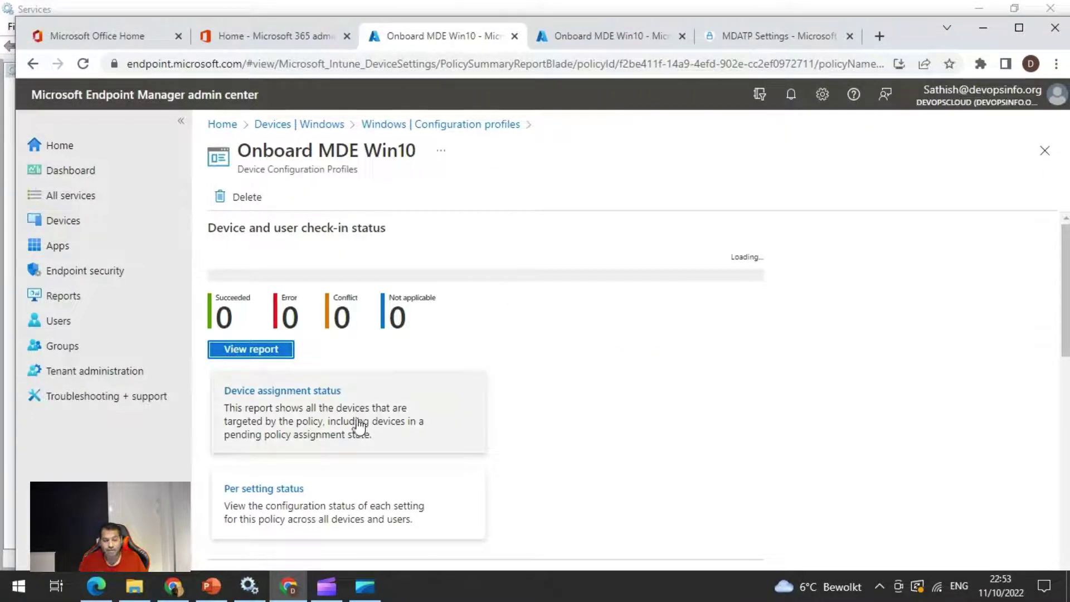
pyautogui.scroll(-5, 365, 419)
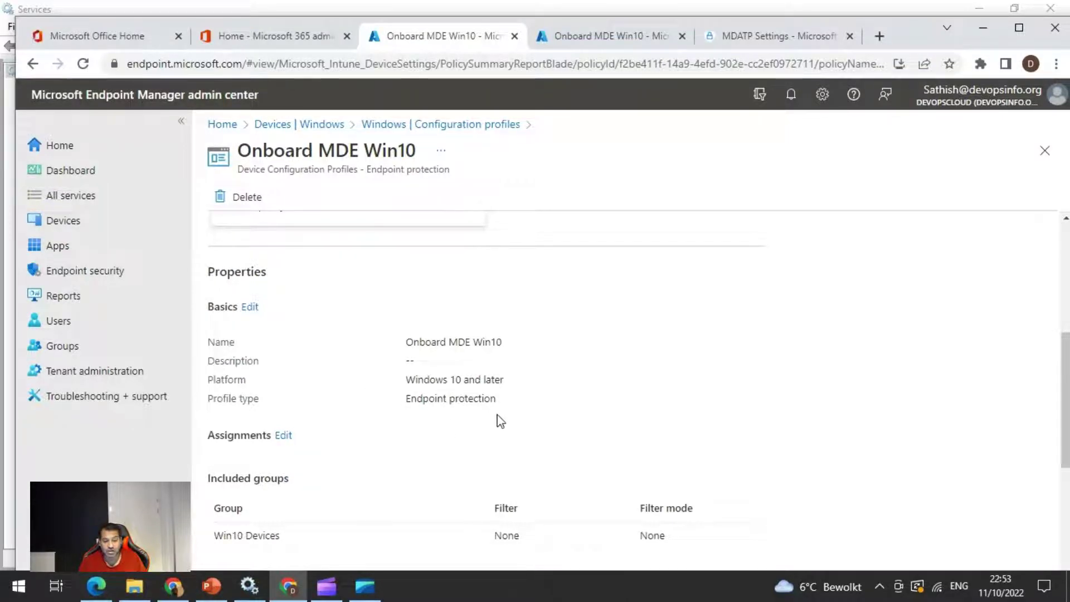
pyautogui.moveTo(503, 408); pyautogui.dragTo(516, 433)
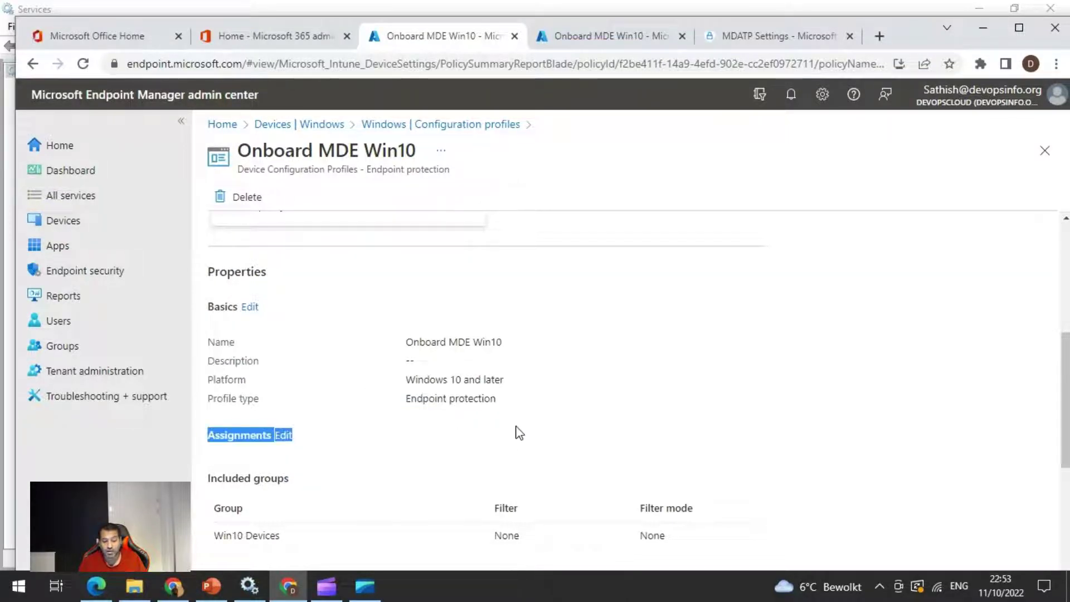
pyautogui.scroll(-1, 519, 434)
pyautogui.scroll(-2, 518, 433)
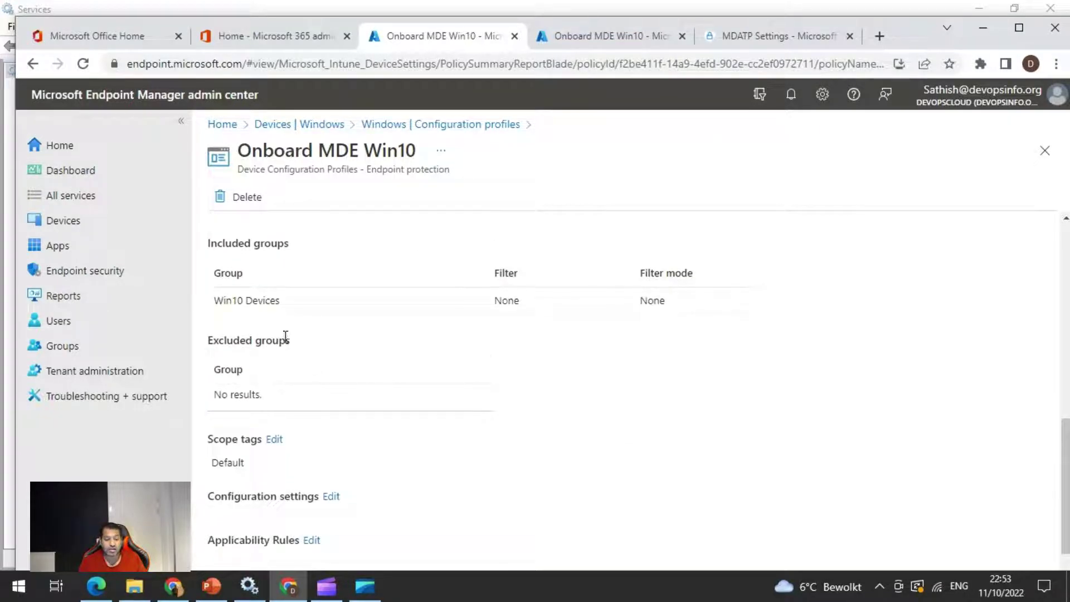
pyautogui.scroll(2, 544, 455)
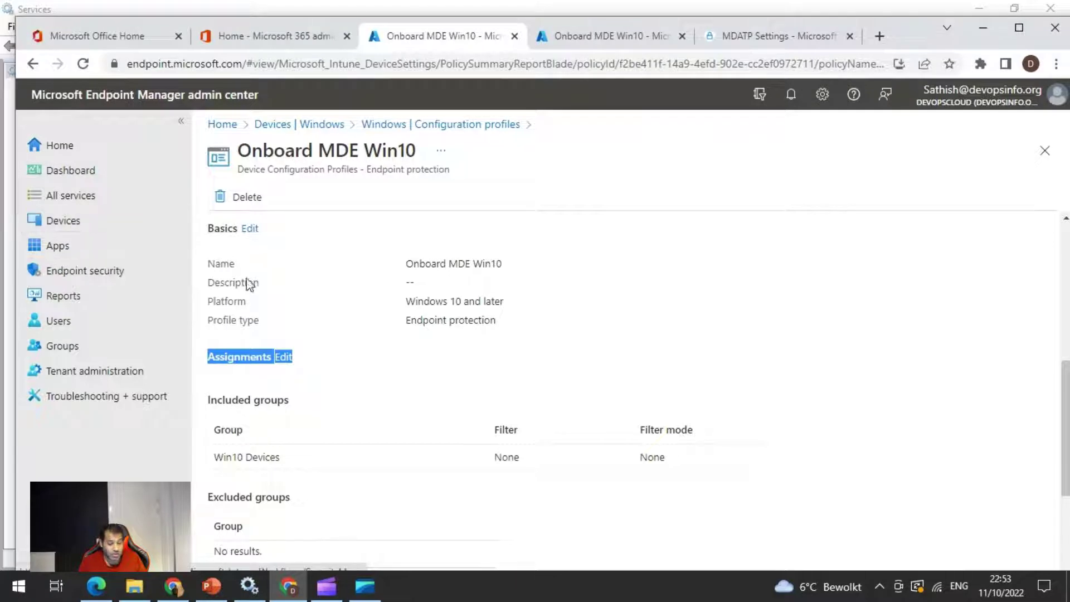
pyautogui.click(461, 124)
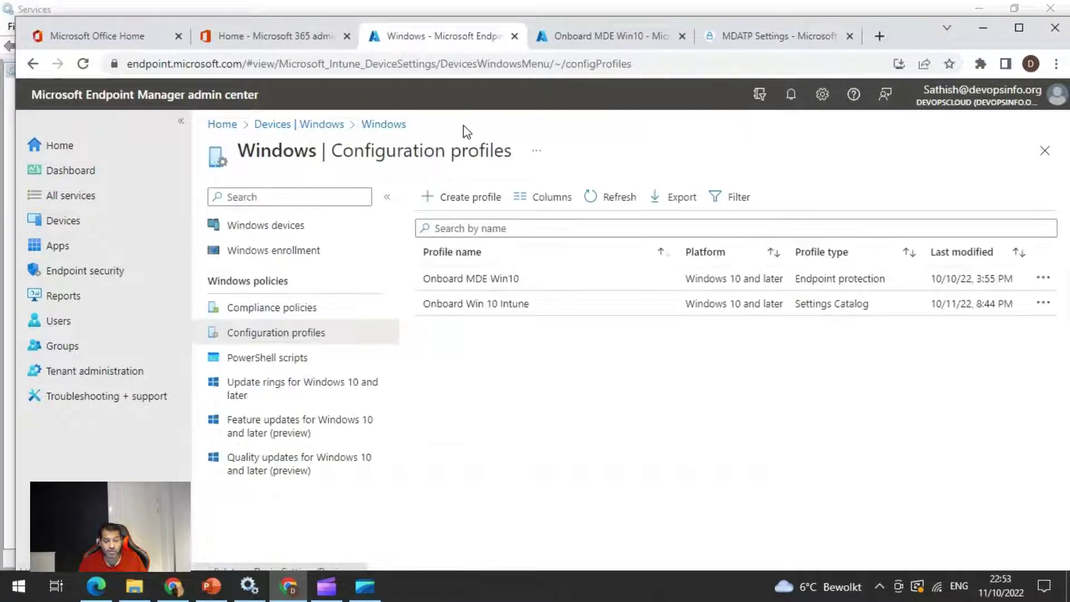
# Start a new configuration profile with platform Windows 10 and later and profile type Templates.
pyautogui.click(483, 206)
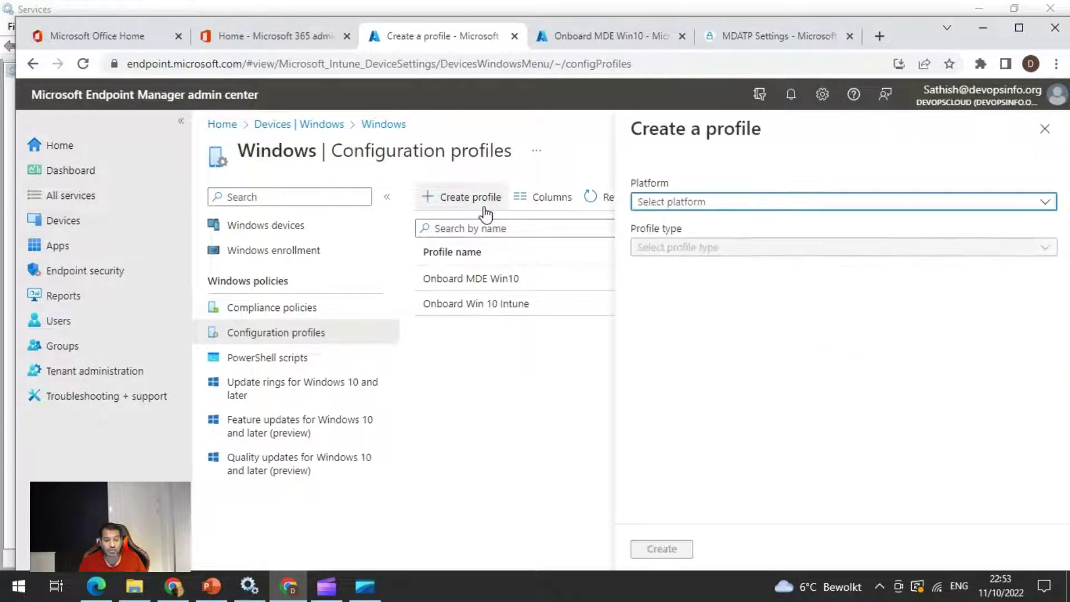
pyautogui.click(678, 207)
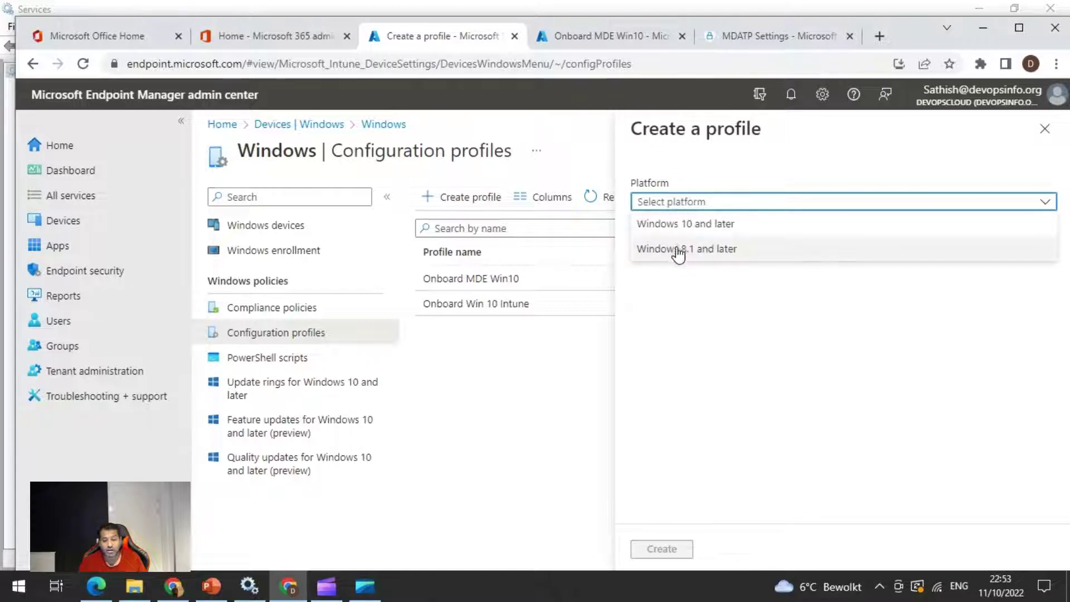
pyautogui.click(686, 226)
pyautogui.click(677, 249)
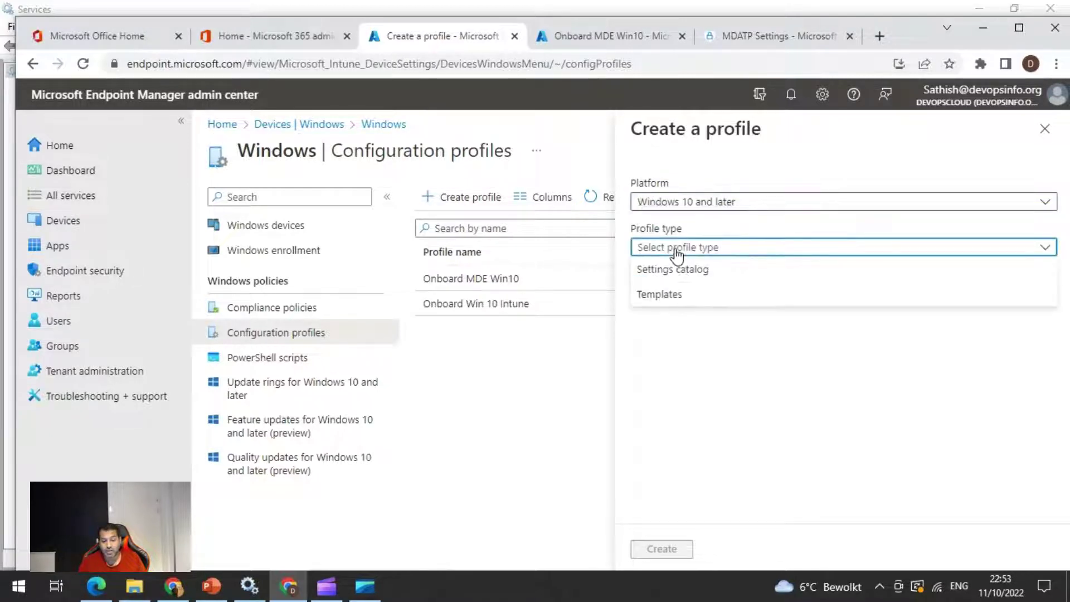
pyautogui.click(681, 296)
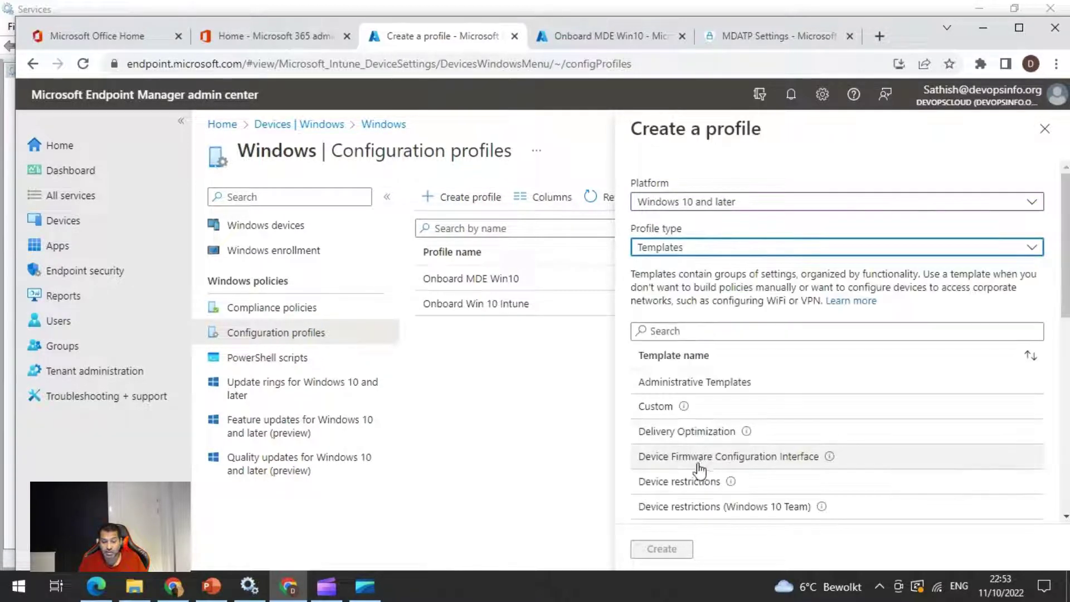
# Search the templates for "endpo" and choose Microsoft Defender for Endpoint (desktop devices running Windows 10 or later) for the new profile.
pyautogui.click(735, 334)
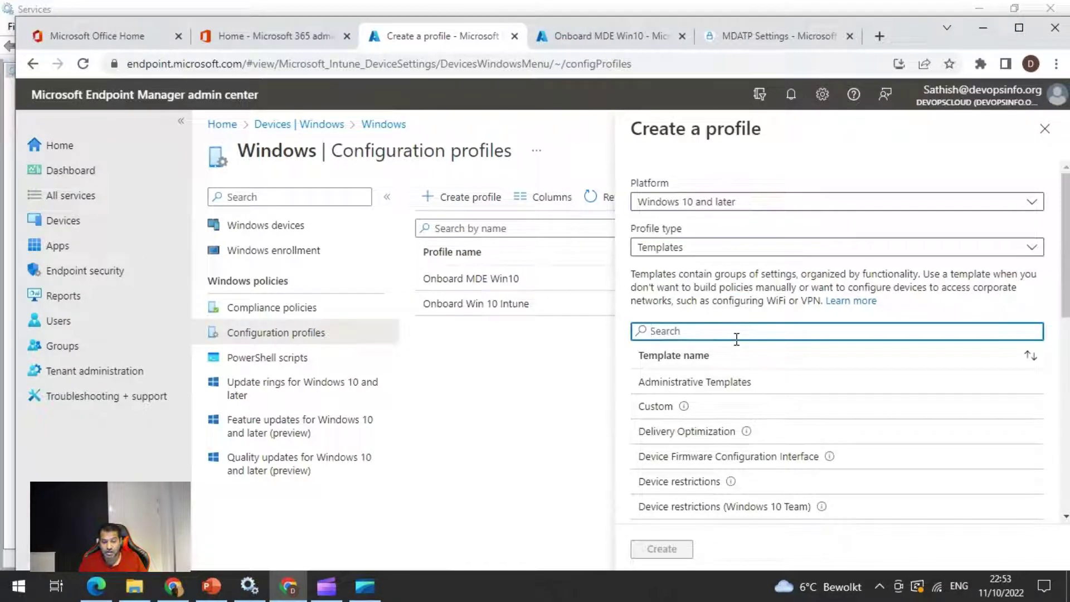
pyautogui.write('end')
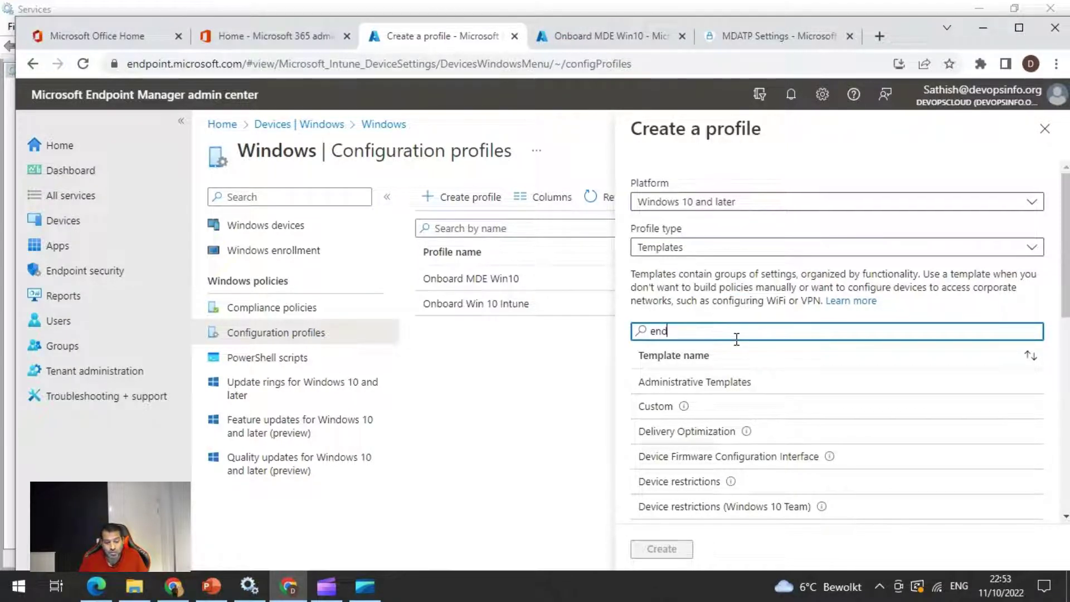
pyautogui.write('po')
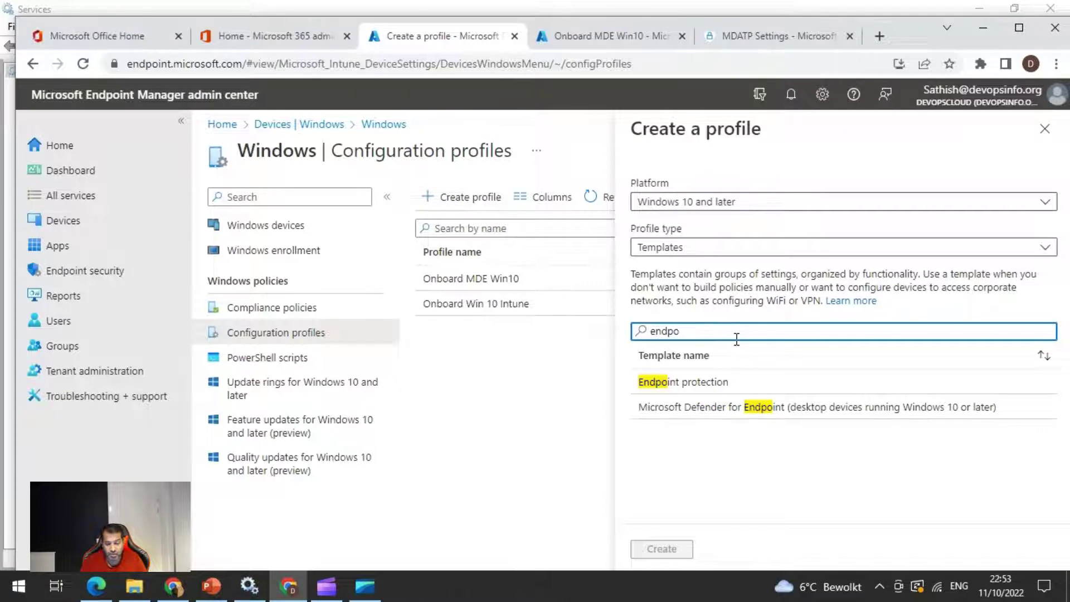
pyautogui.click(729, 413)
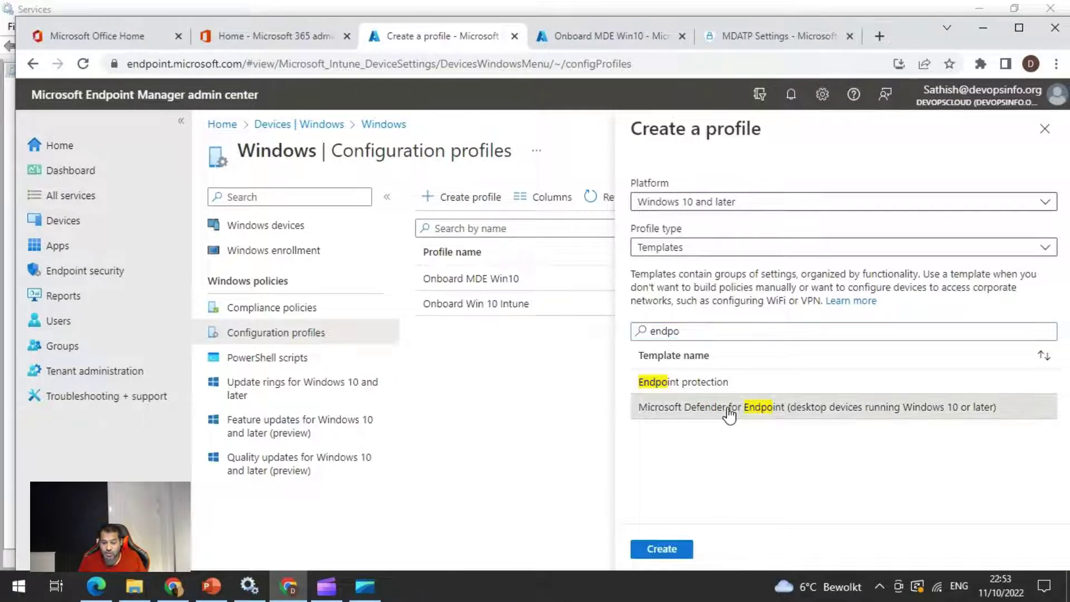
pyautogui.click(656, 550)
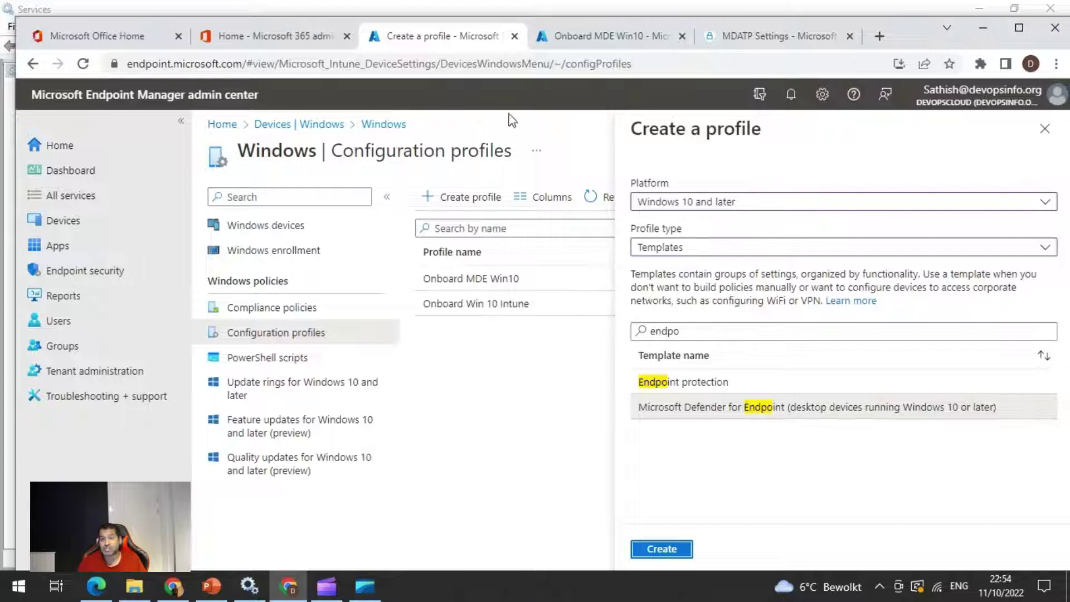
# Go to the Onboard MDE Win10 browser tab and open the Microsoft Defender for Endpoint setup page under Endpoint security.
pyautogui.click(631, 44)
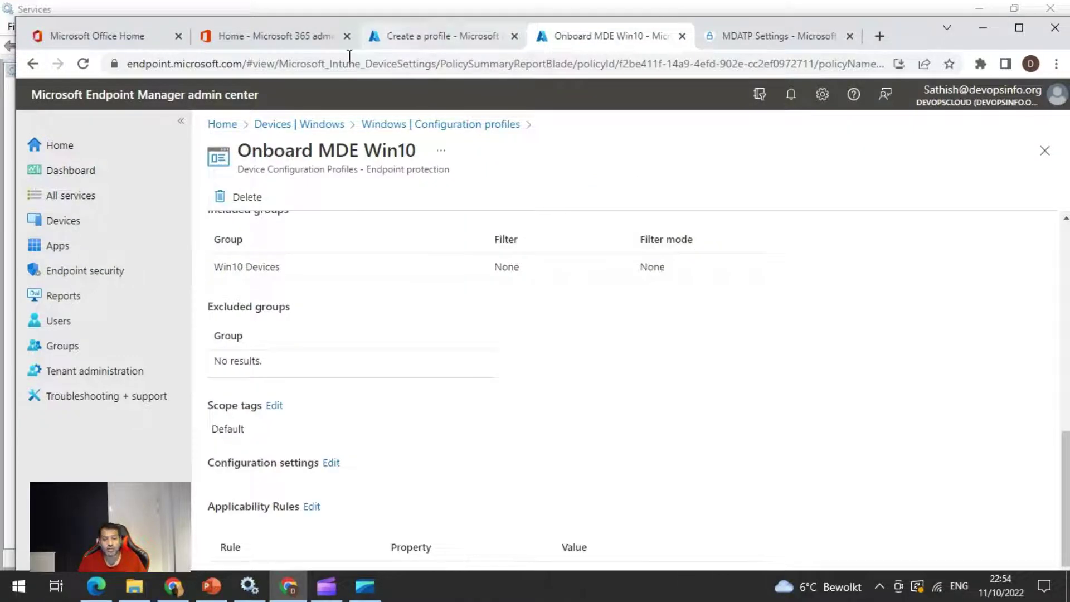
pyautogui.click(84, 284)
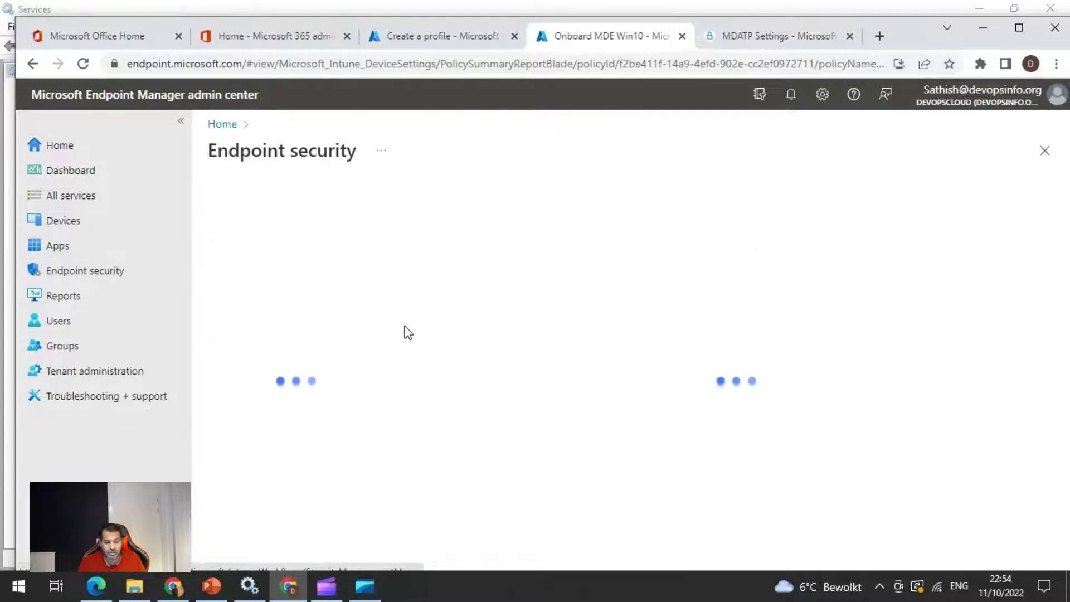
pyautogui.scroll(-3, 318, 407)
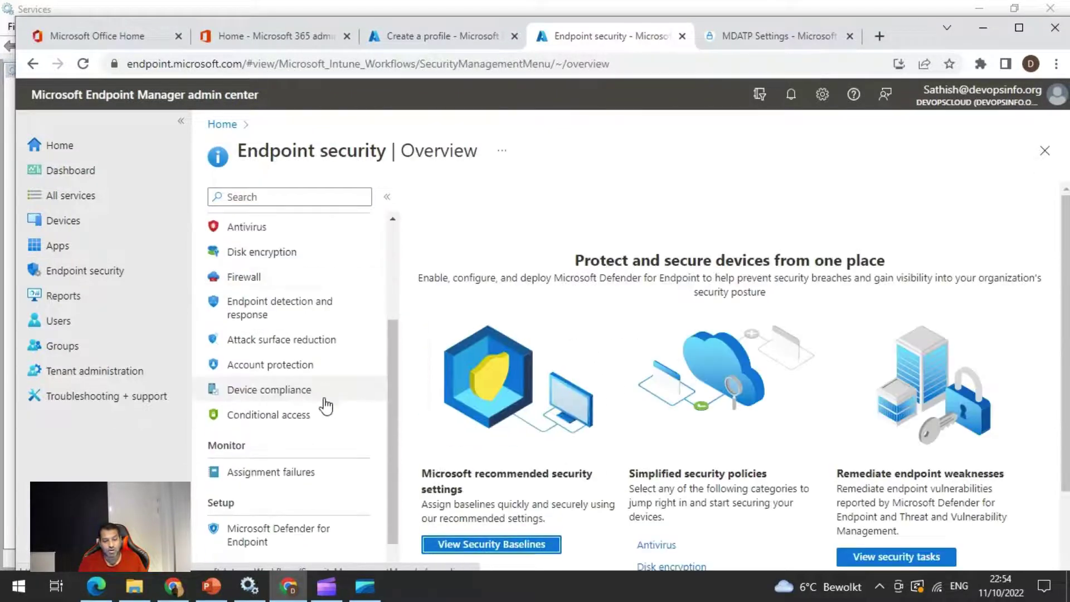
pyautogui.click(289, 538)
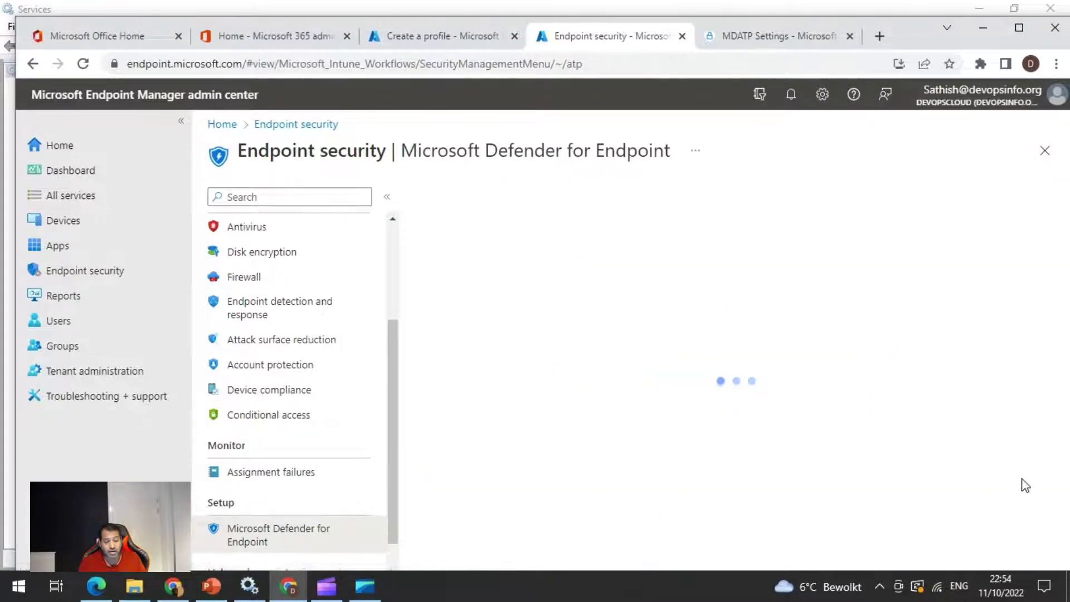
# Examine the Defender for Endpoint shared settings, the chart of devices with and without the sensor, and the Endpoint security sections.
pyautogui.scroll(-10, 881, 397)
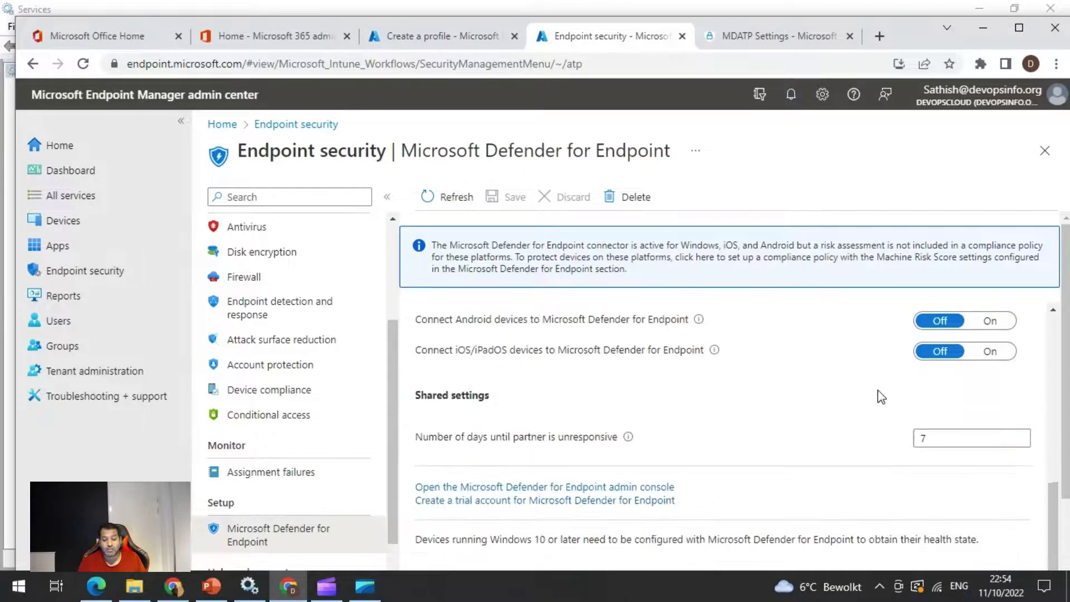
pyautogui.scroll(2, 682, 404)
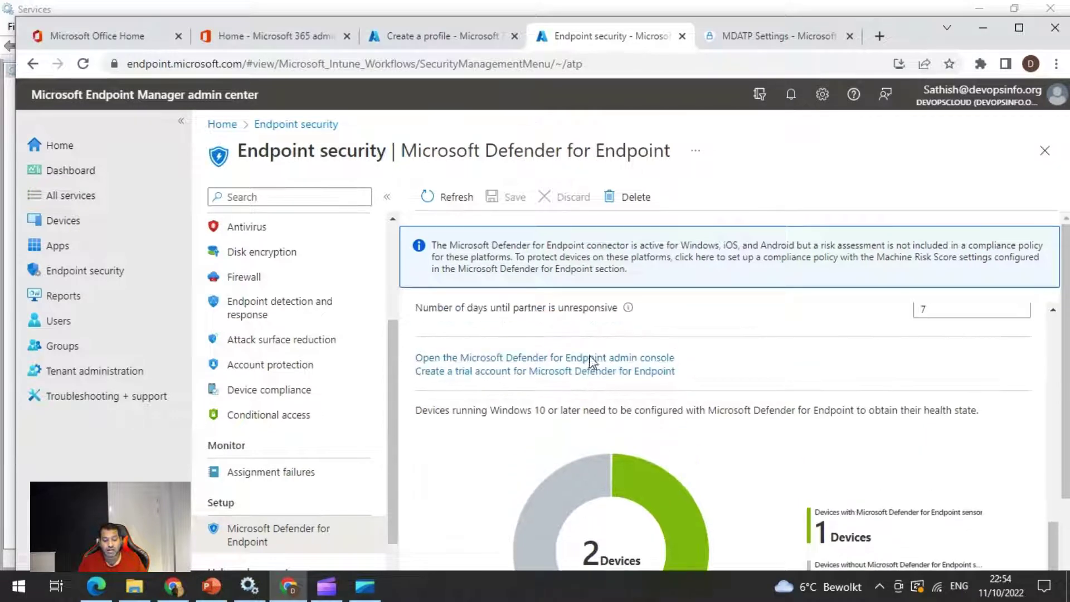
pyautogui.scroll(-2, 708, 440)
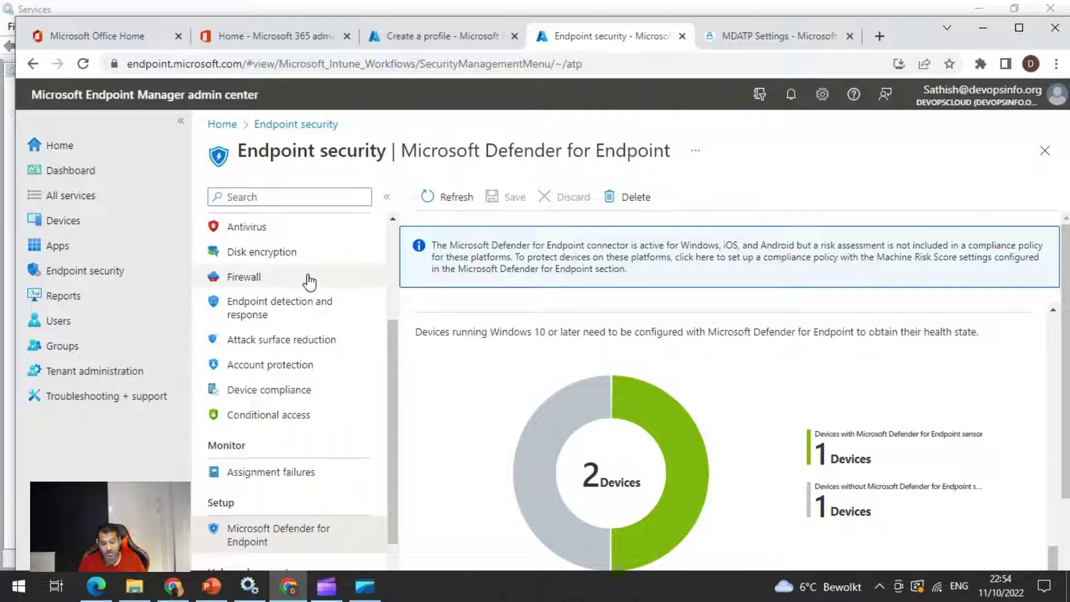
pyautogui.scroll(-1, 787, 450)
pyautogui.scroll(-1, 788, 449)
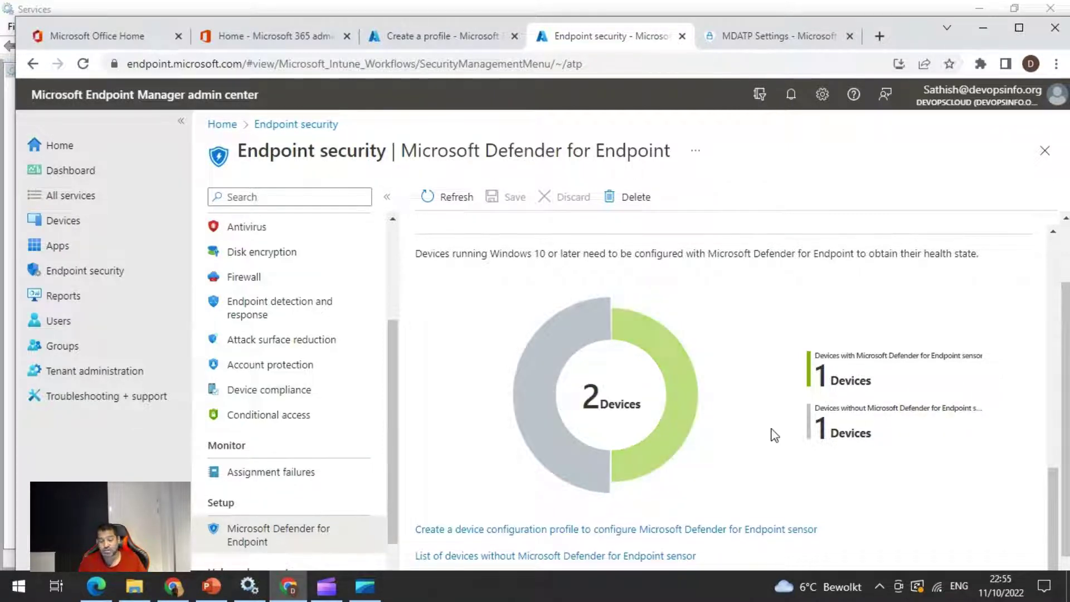
pyautogui.moveTo(606, 305)
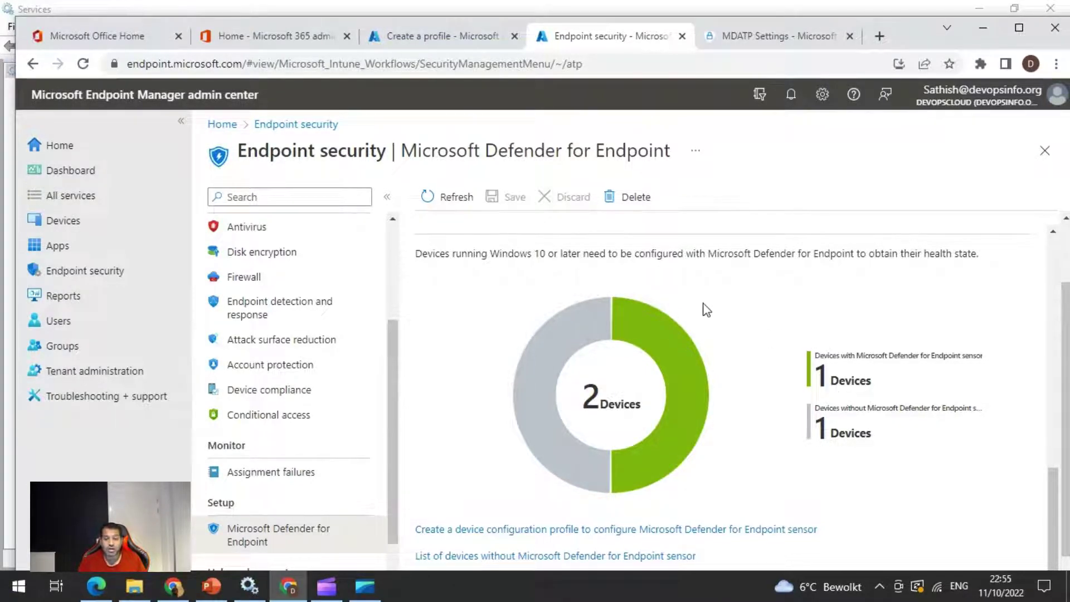
pyautogui.scroll(-1, 701, 304)
pyautogui.scroll(1, 321, 339)
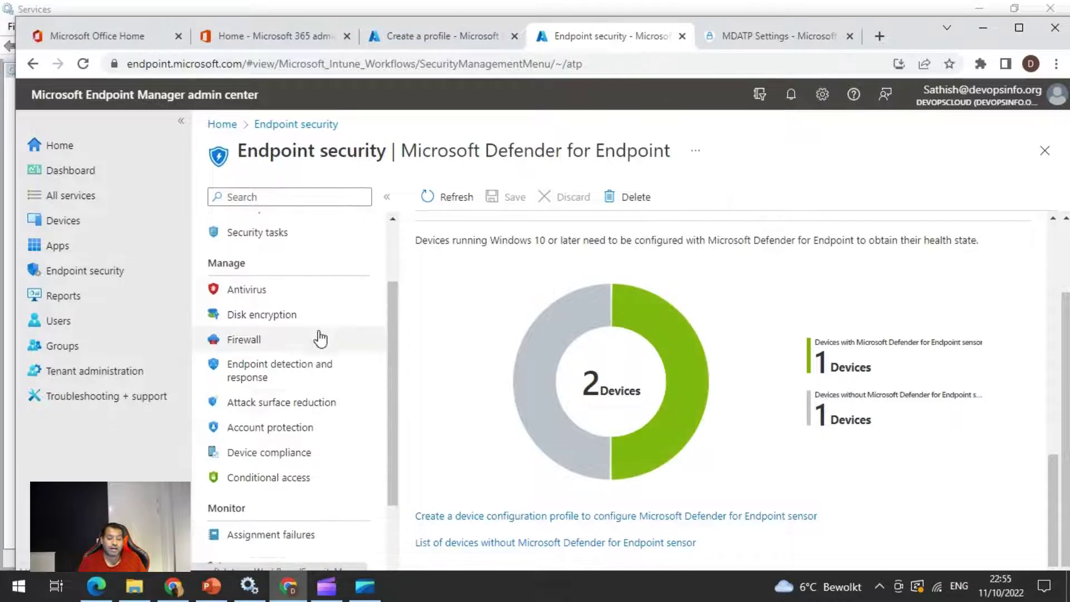
pyautogui.scroll(2, 321, 338)
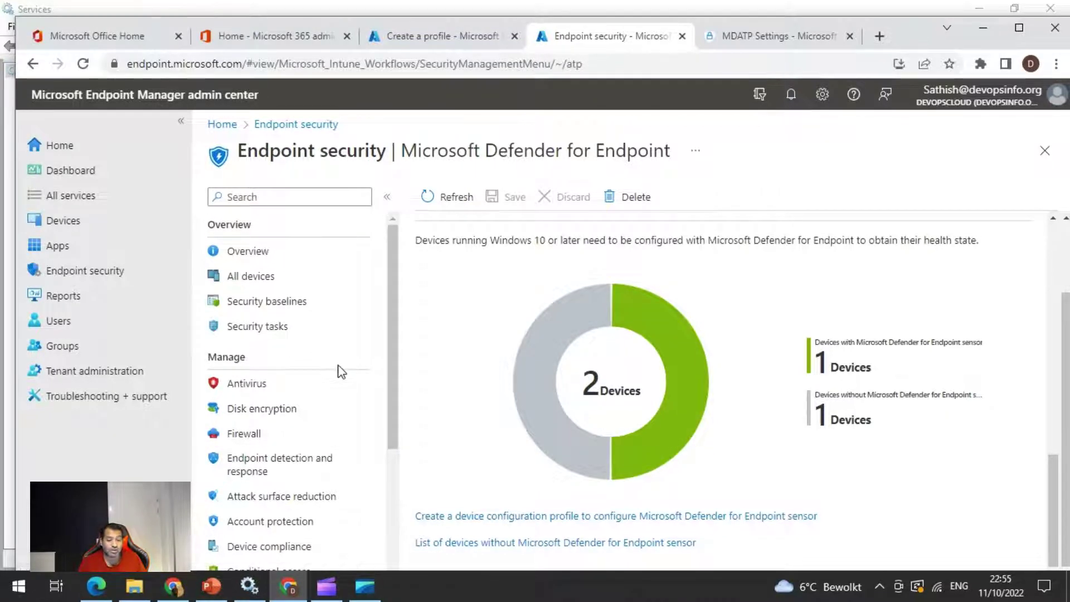
pyautogui.scroll(-3, 339, 371)
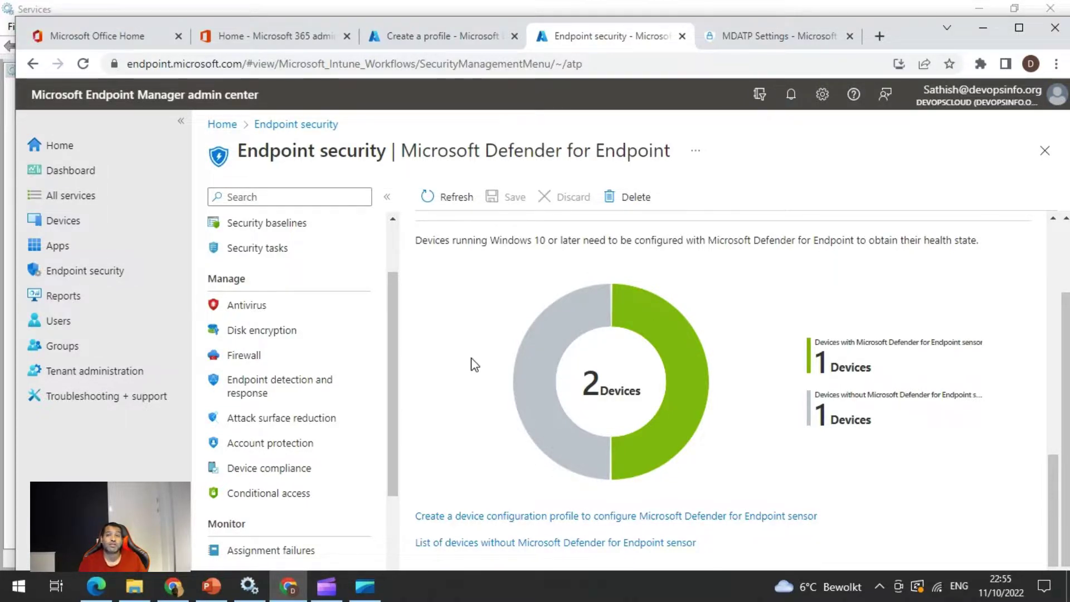
pyautogui.click(327, 586)
pyautogui.click(530, 502)
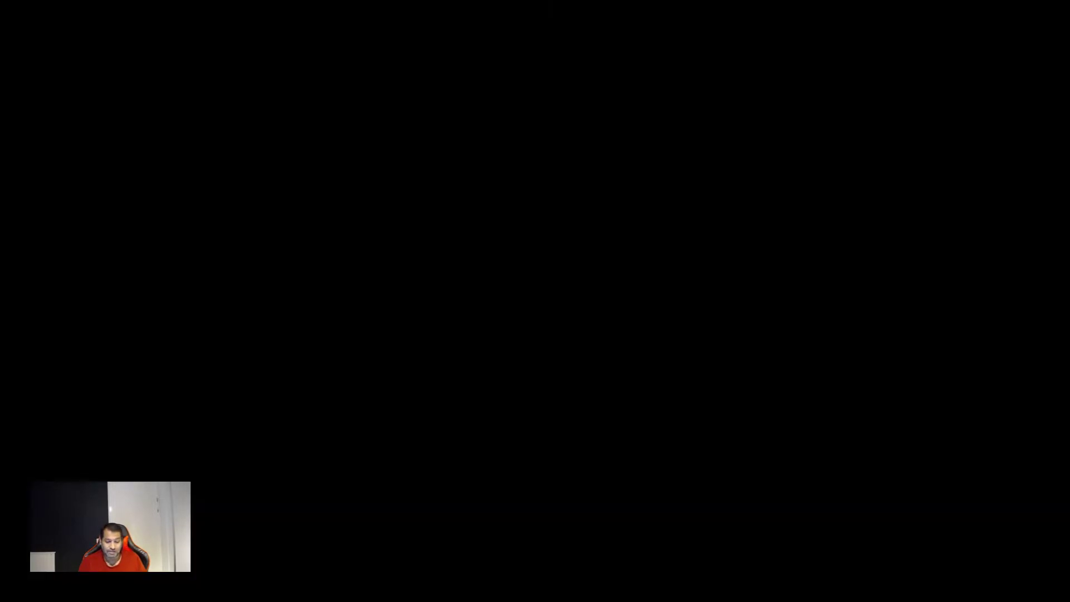